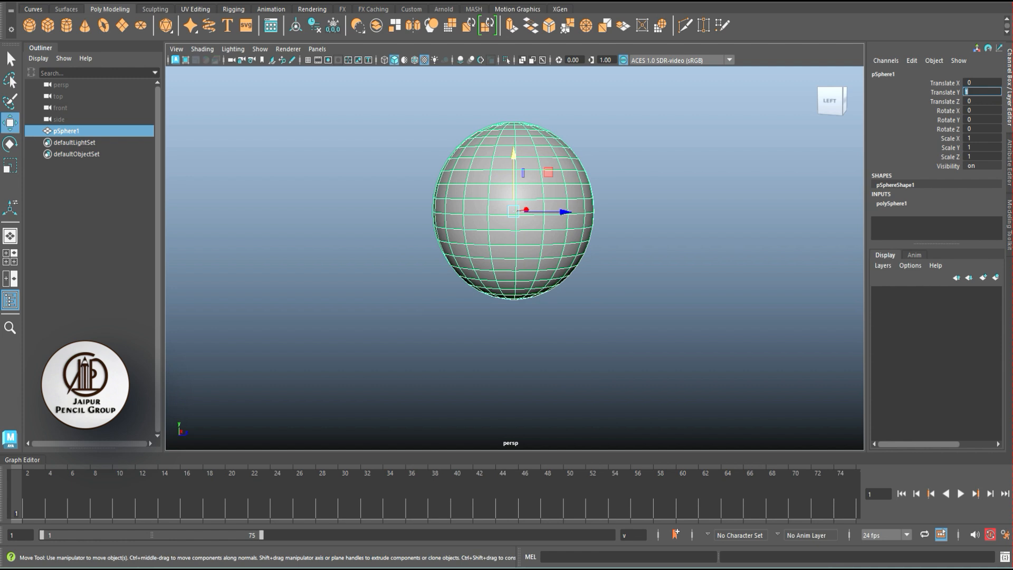
# - Set the sphere's Translate Y to 1
pyautogui.press('f')
pyautogui.click(644, 254)
pyautogui.click(512, 253)
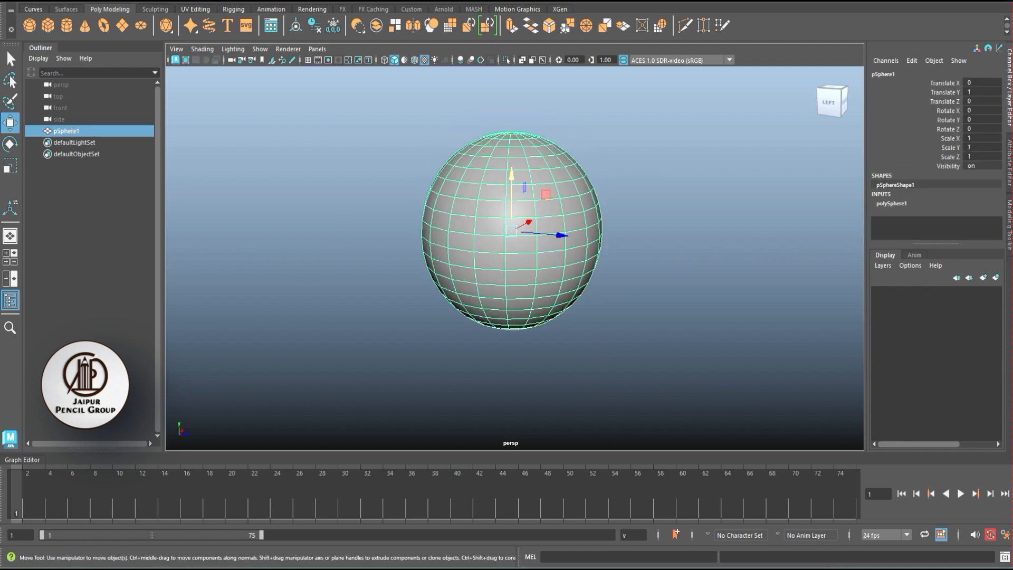
pyautogui.keyDown('alt'); pyautogui.moveTo(512, 253); pyautogui.dragTo(510, 269, button='middle'); pyautogui.keyUp('alt')
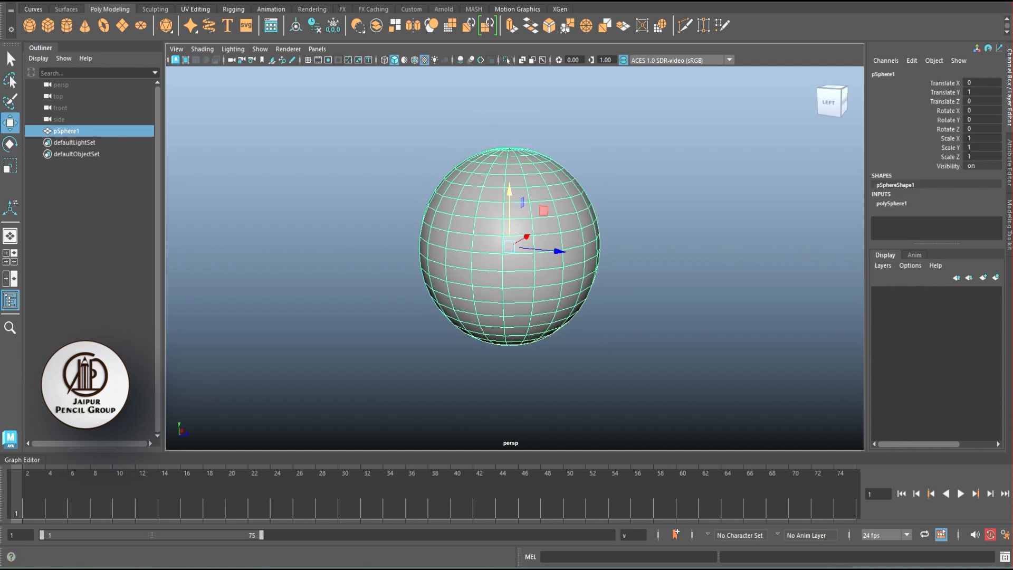
# - Add a nonlinear Squash deformer to the sphere
pyautogui.click(305, 2)
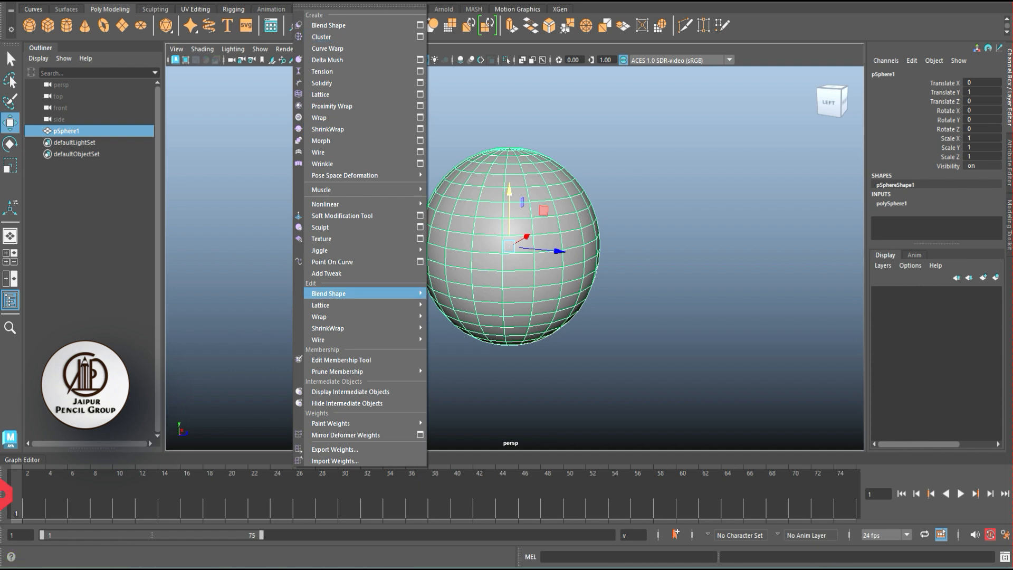
pyautogui.moveTo(349, 205)
pyautogui.click(462, 192)
pyautogui.moveTo(464, 182); pyautogui.dragTo(751, 83)
pyautogui.click(737, 122)
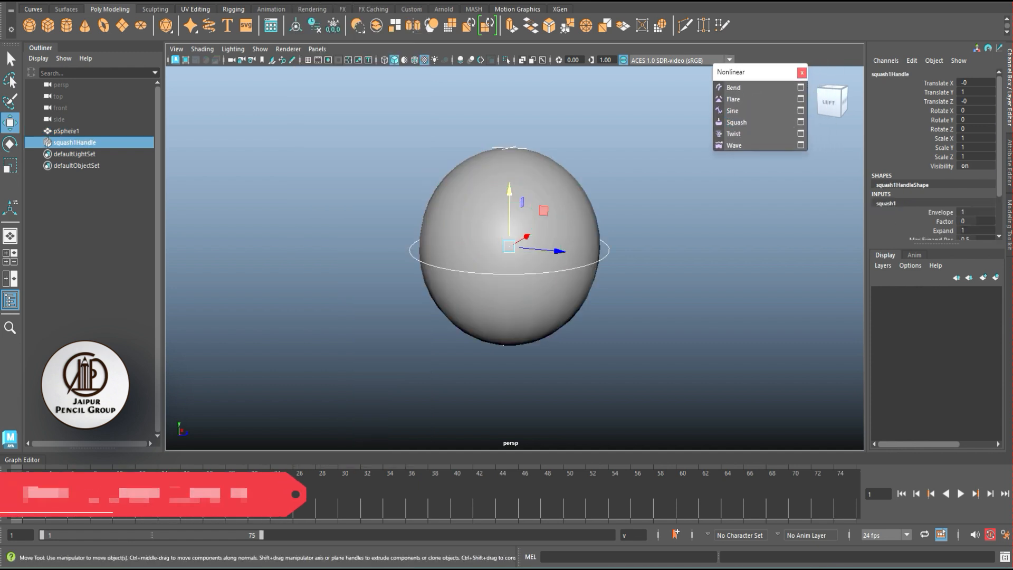
pyautogui.click(802, 73)
pyautogui.click(723, 174)
pyautogui.click(607, 257)
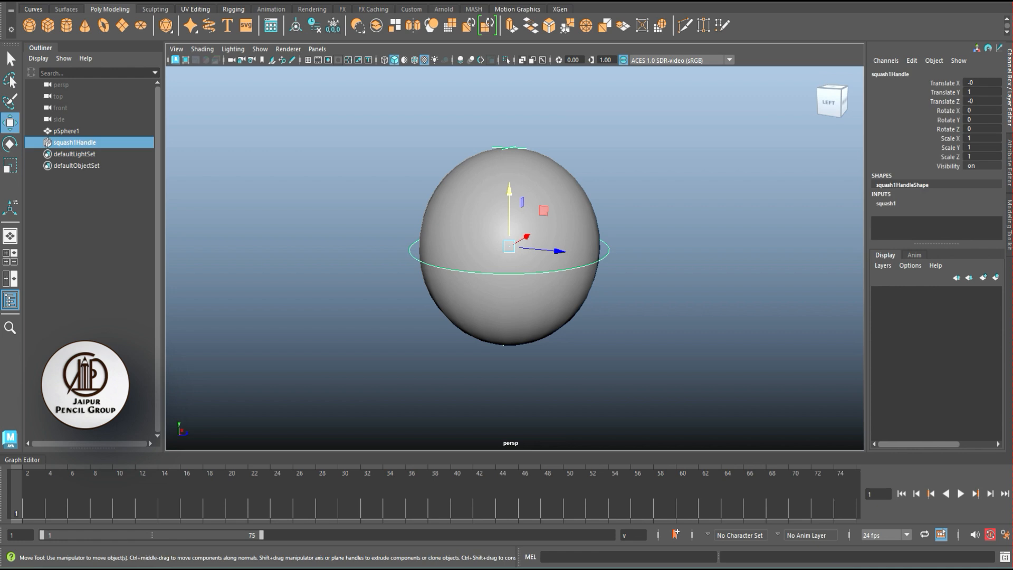
# - Try squashing and stretching the sphere by changing the squash deformer's Factor, undoing each change
pyautogui.scroll(-3, 942, 180)
pyautogui.click(944, 171)
pyautogui.moveTo(686, 237); pyautogui.dragTo(641, 237, button='middle')
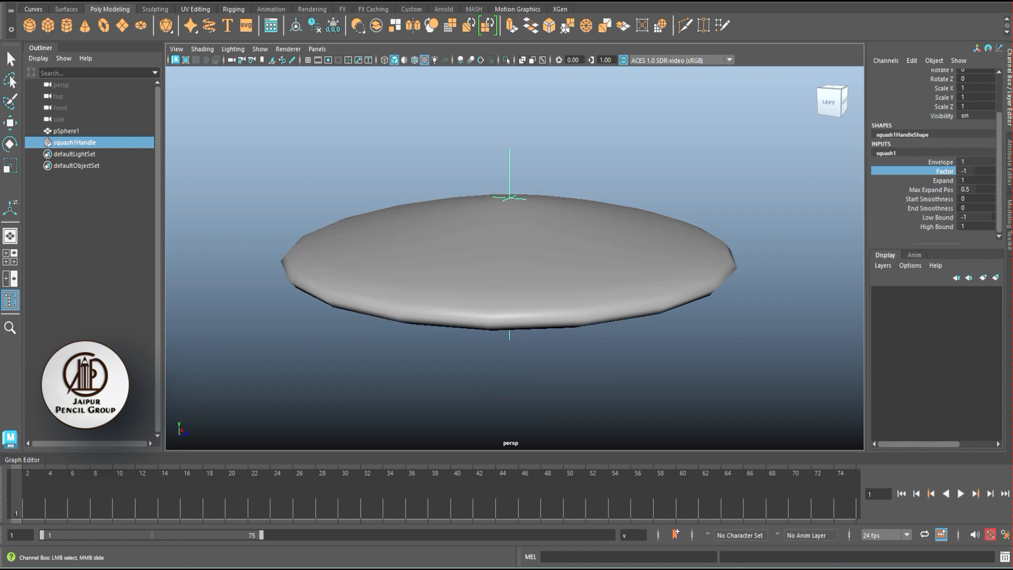
pyautogui.hotkey('ctrl', 'z')
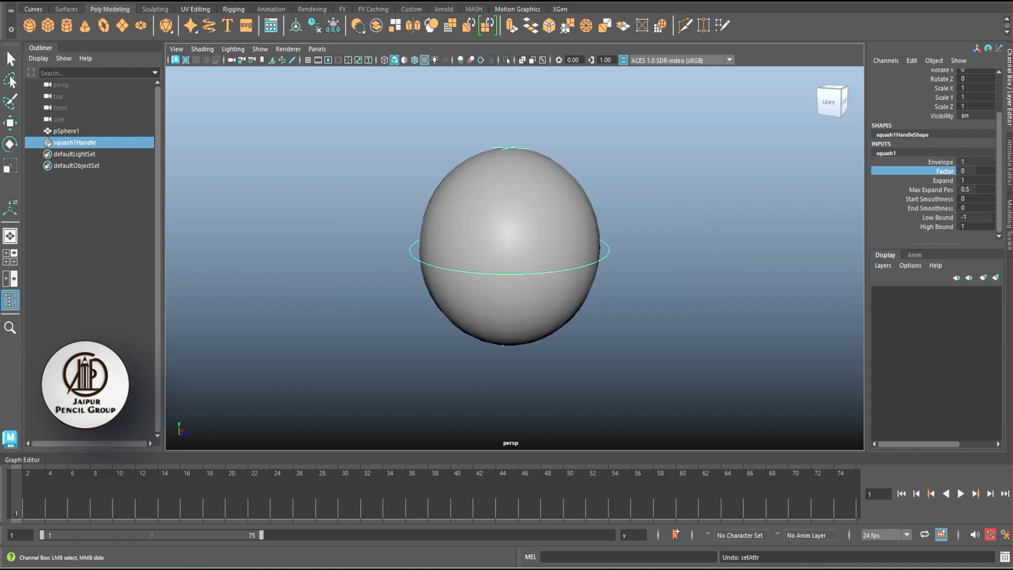
pyautogui.click(943, 180)
pyautogui.click(944, 171)
pyautogui.moveTo(686, 237)
pyautogui.mouseDown(button='middle')
pyautogui.moveTo(623, 238)
pyautogui.moveTo(691, 237)
pyautogui.mouseUp(button='middle')
pyautogui.hotkey('ctrl', 'z')
pyautogui.scroll(-2, 510, 248)
pyautogui.keyDown('alt'); pyautogui.moveTo(655, 254); pyautogui.dragTo(644, 232); pyautogui.keyUp('alt')
pyautogui.scroll(1, 510, 248)
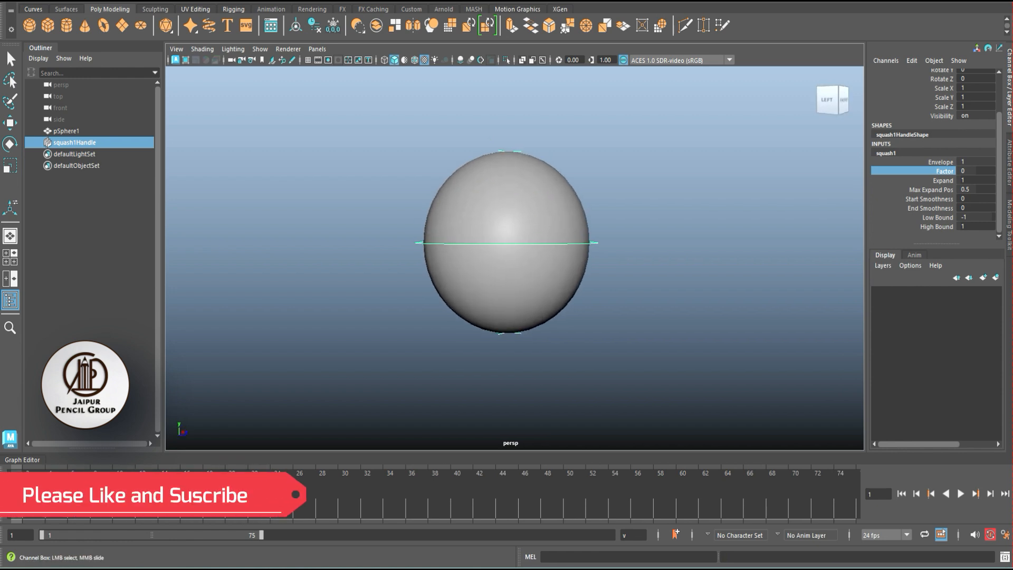
pyautogui.scroll(2, 510, 248)
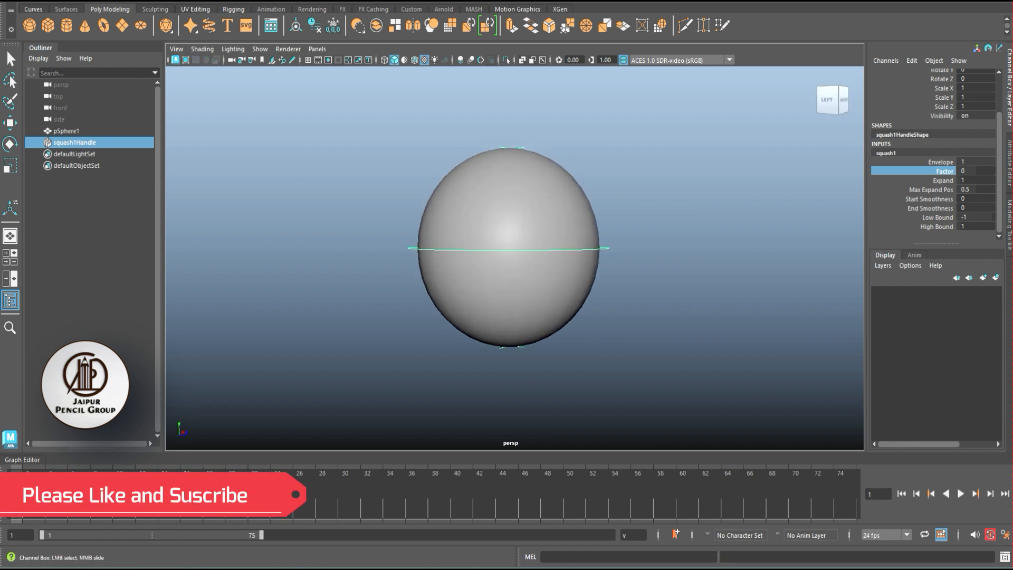
# - Set squash1Handle's Translate X, Y and Z to 0, placing the handle at the base of the sphere
pyautogui.click(89, 221)
pyautogui.click(75, 142)
pyautogui.hotkey('ctrl', 'a')
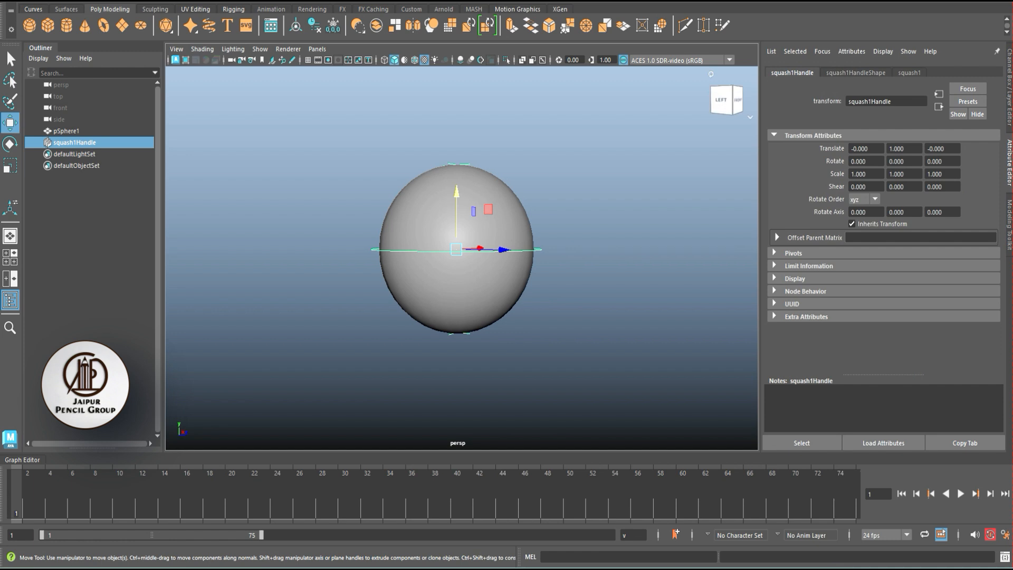
pyautogui.hotkey('ctrl', 'a')
pyautogui.click(981, 92)
pyautogui.write('0')
pyautogui.press('Return')
pyautogui.moveTo(982, 83); pyautogui.dragTo(982, 101)
pyautogui.write('0')
pyautogui.press('Return')
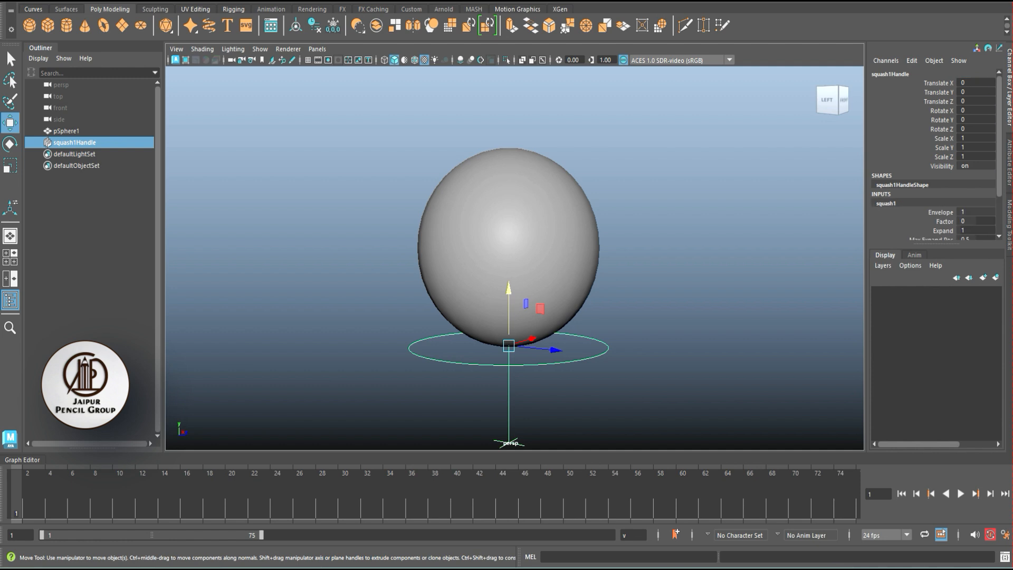
# - Set the squash deformer's Low Bound to 0 and High Bound to 2
pyautogui.moveTo(936, 244); pyautogui.dragTo(936, 338)
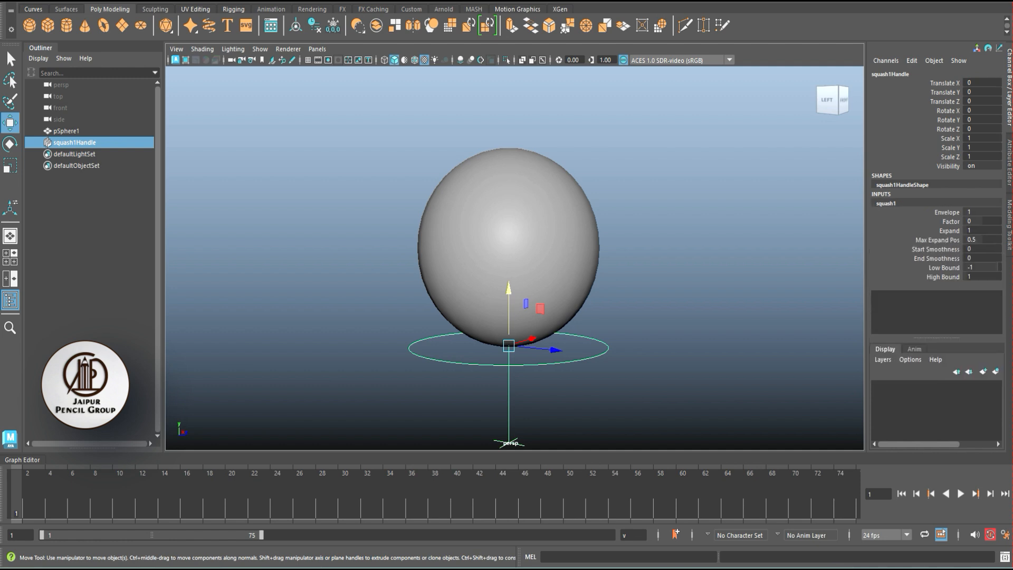
pyautogui.doubleClick(986, 267)
pyautogui.write('0')
pyautogui.press('Return')
pyautogui.press('Tab')
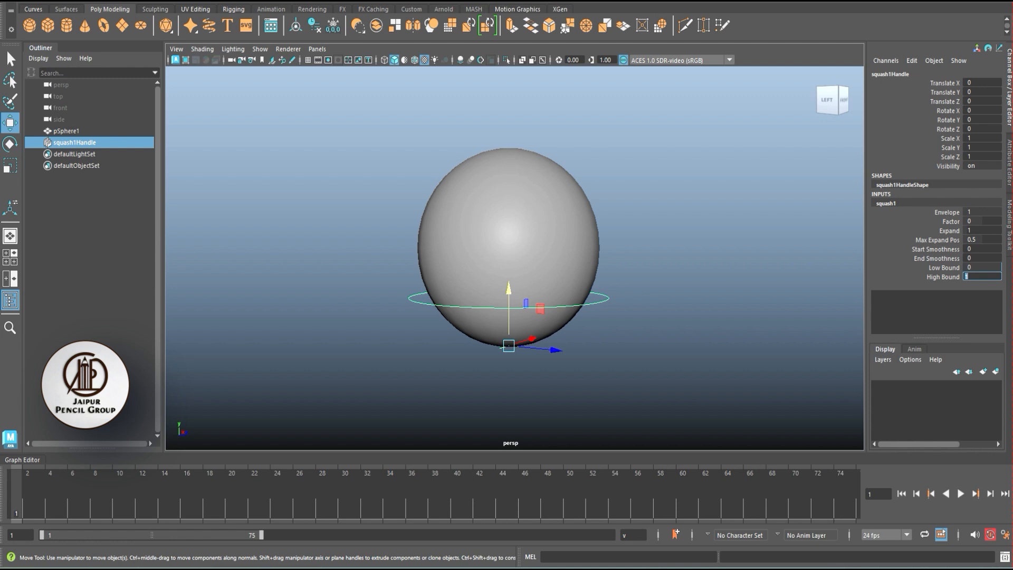
pyautogui.press('Return')
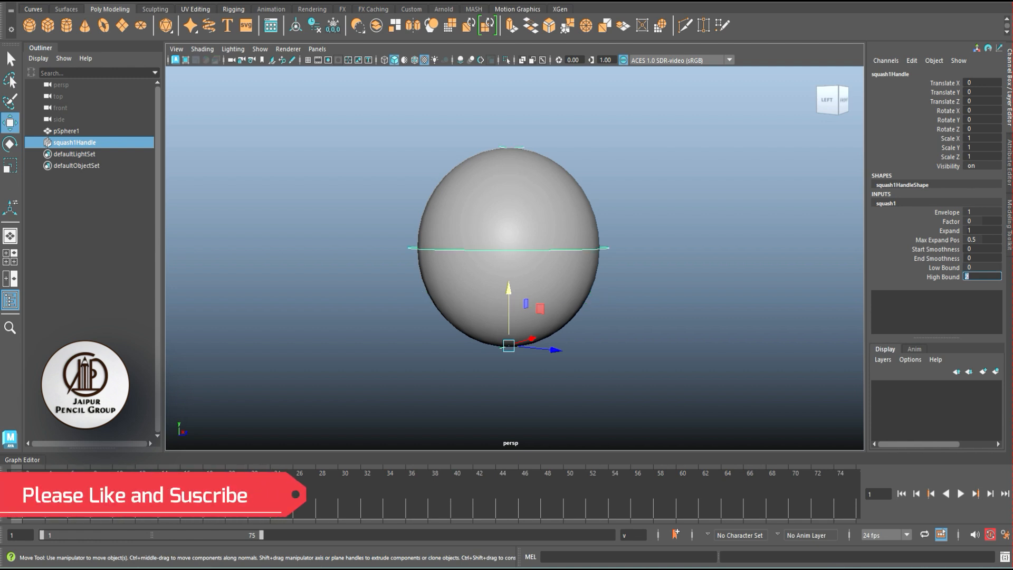
# - Test the squash from the sphere's base by varying the deformer's Factor, and reset the Factor to 0
pyautogui.click(951, 221)
pyautogui.moveTo(533, 339); pyautogui.dragTo(488, 338, button='middle')
pyautogui.keyDown('alt'); pyautogui.moveTo(488, 338); pyautogui.dragTo(473, 346); pyautogui.keyUp('alt')
pyautogui.moveTo(472, 346); pyautogui.dragTo(509, 346, button='middle')
pyautogui.click(994, 220)
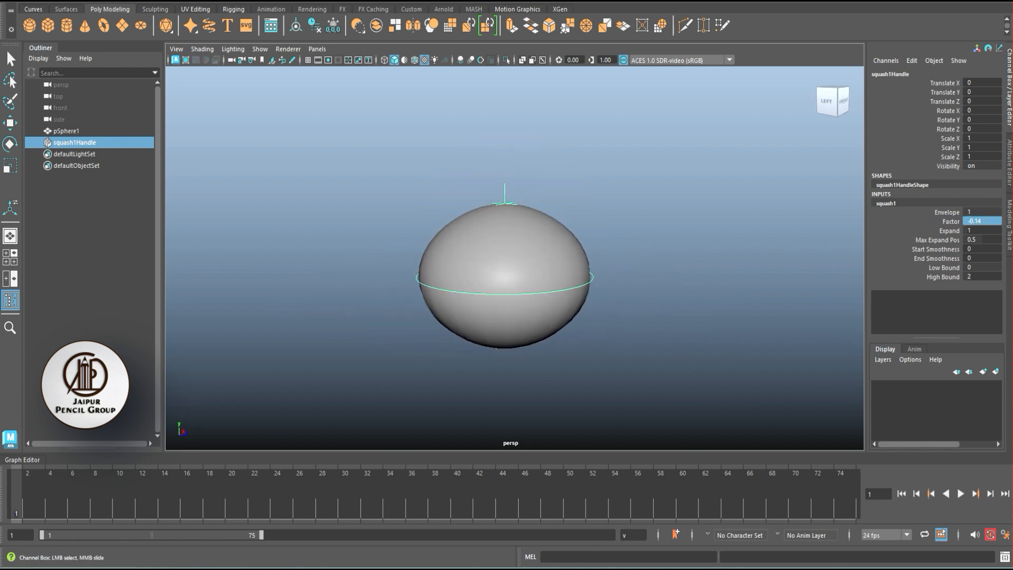
pyautogui.write('0')
pyautogui.press('Return')
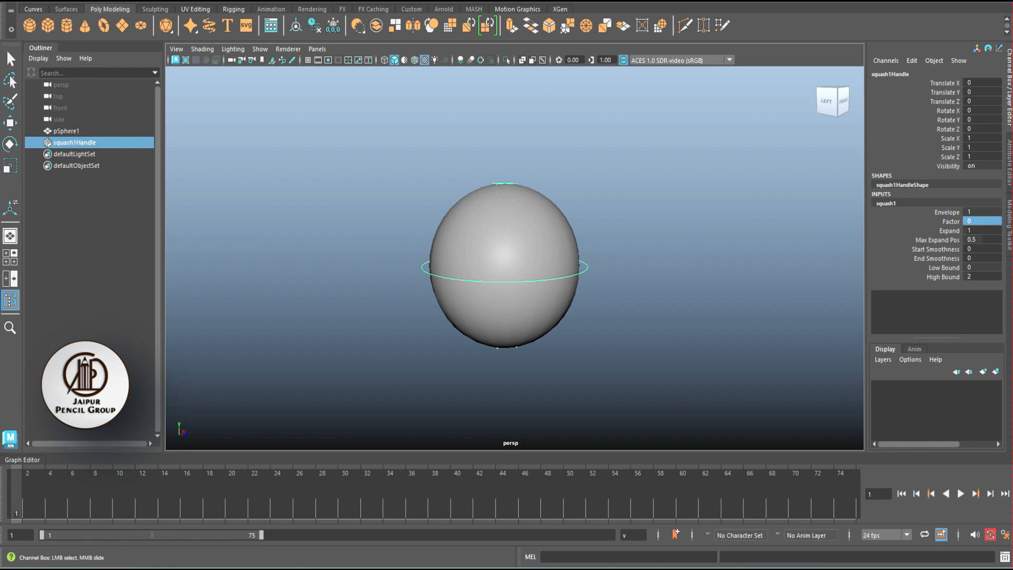
# - Assign a new Blinn material to the sphere
pyautogui.click(654, 227)
pyautogui.scroll(1, 559, 233)
pyautogui.click(505, 232)
pyautogui.rightClick(549, 201)
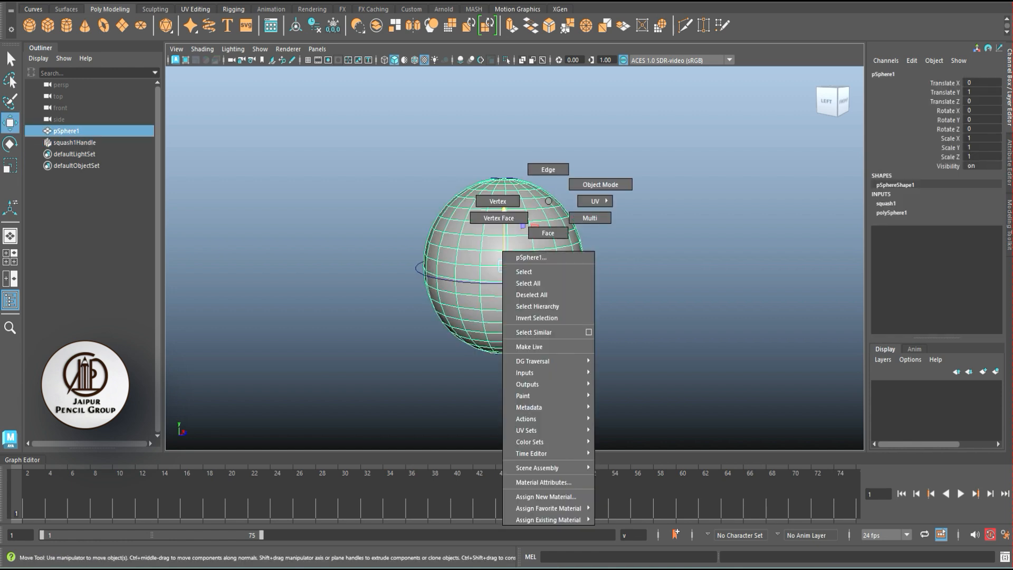
pyautogui.moveTo(549, 508)
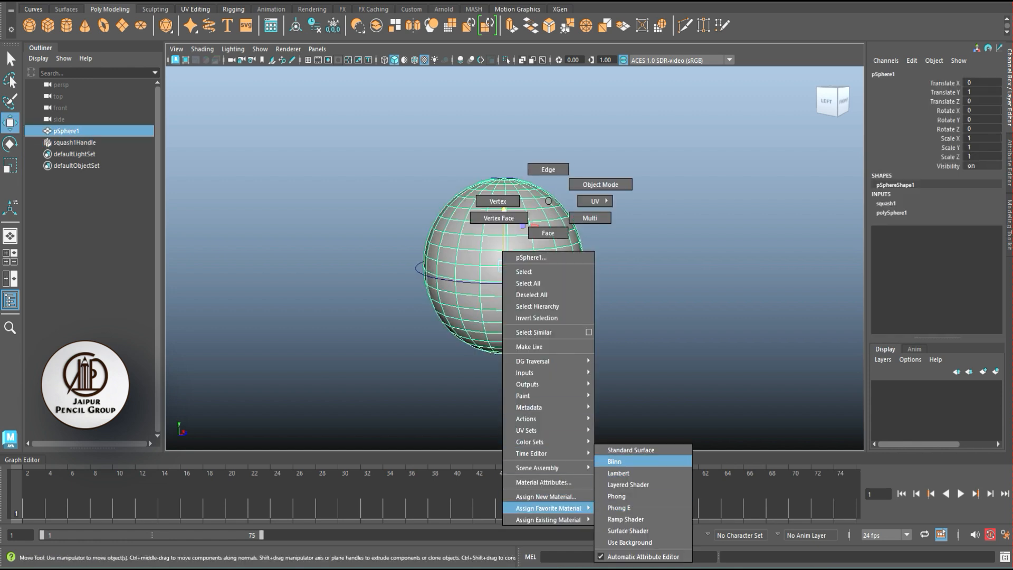
pyautogui.click(614, 461)
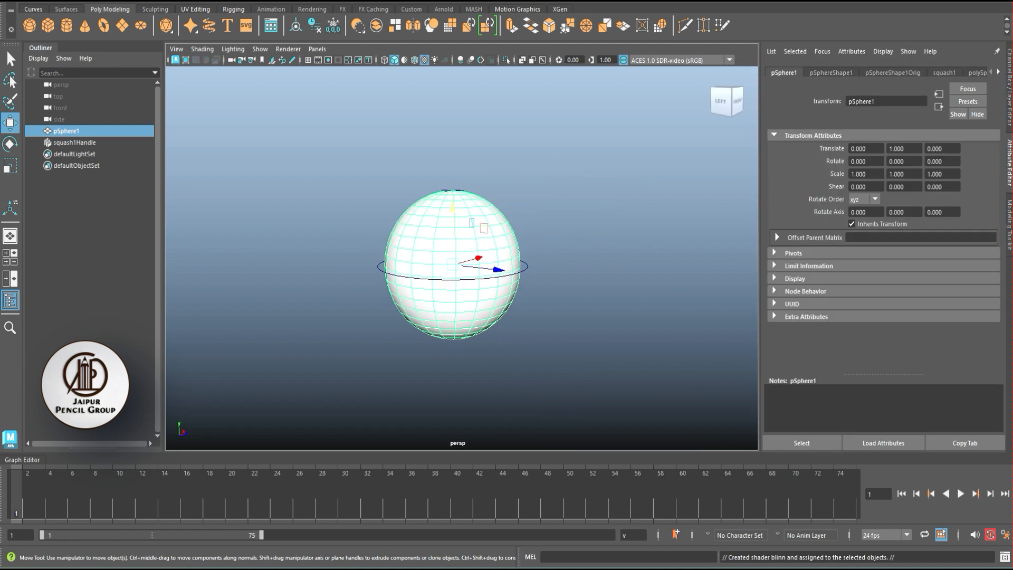
# - Map a Checker texture to the Color attribute of the sphere's Blinn material
pyautogui.click(998, 73)
pyautogui.click(998, 72)
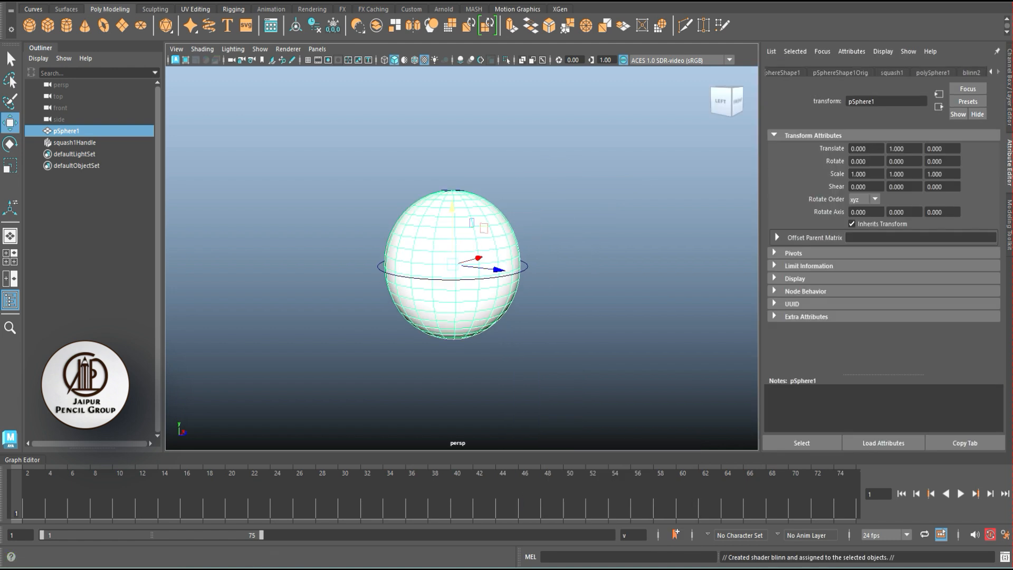
pyautogui.click(971, 73)
pyautogui.click(981, 203)
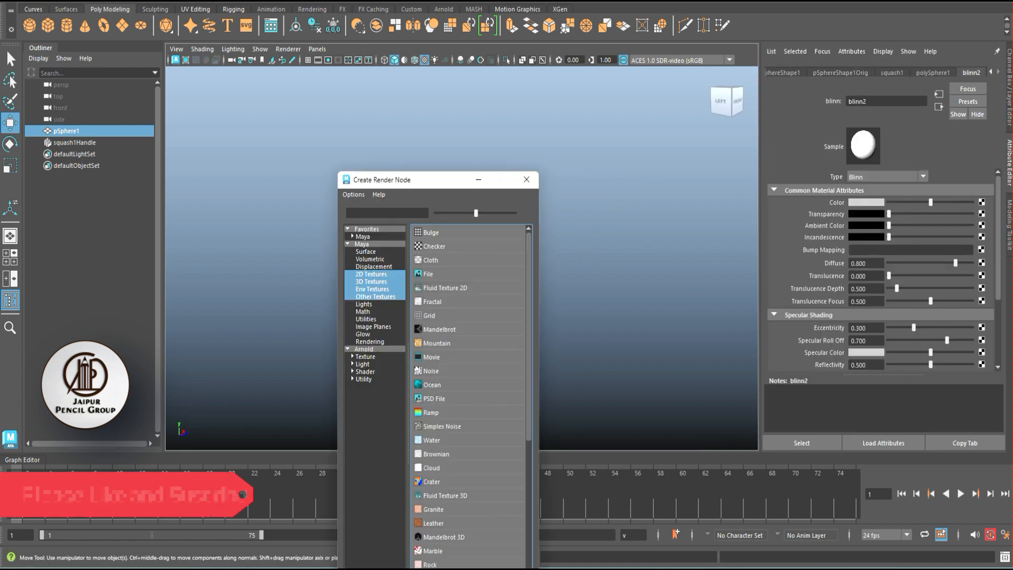
pyautogui.moveTo(413, 185); pyautogui.dragTo(591, 113)
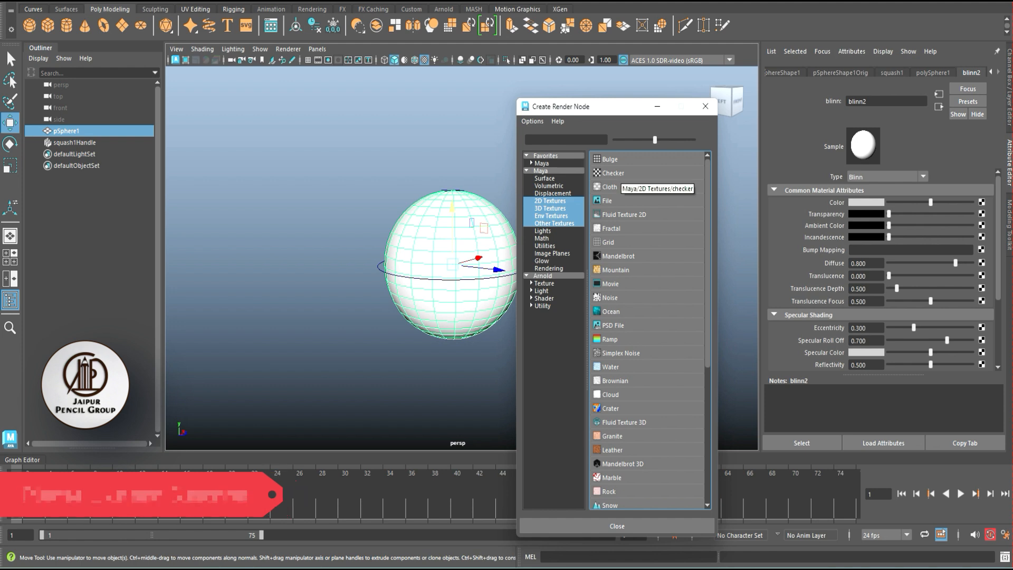
pyautogui.click(612, 172)
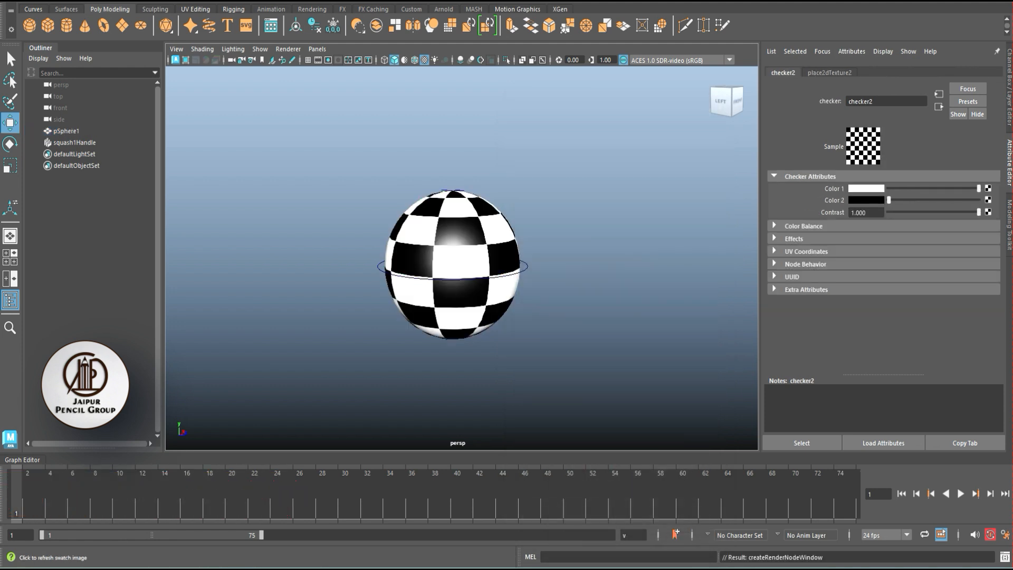
# - Adjust the checker's 2D placement to form horizontal stripes and set the checker's Color 2 to dark red
pyautogui.click(829, 73)
pyautogui.keyDown('ctrl'); pyautogui.moveTo(866, 276); pyautogui.dragTo(656, 280); pyautogui.keyUp('ctrl')
pyautogui.click(783, 72)
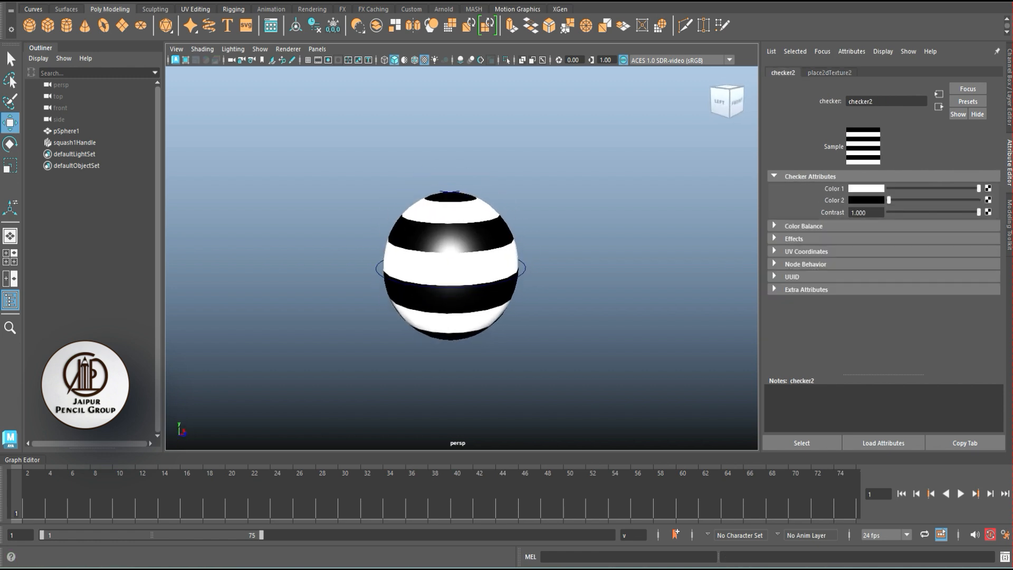
pyautogui.click(866, 200)
pyautogui.click(827, 177)
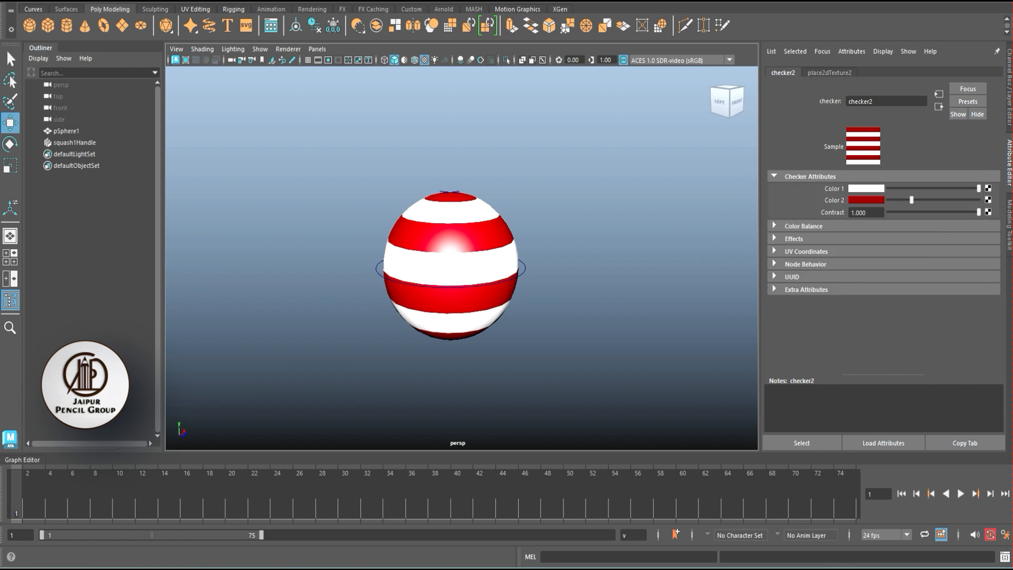
pyautogui.click(654, 253)
# - Create a NURBS circle around the base of the ball and scale it to about 1.84 in X and Z
pyautogui.keyDown('alt'); pyautogui.moveTo(654, 253); pyautogui.dragTo(591, 240); pyautogui.keyUp('alt')
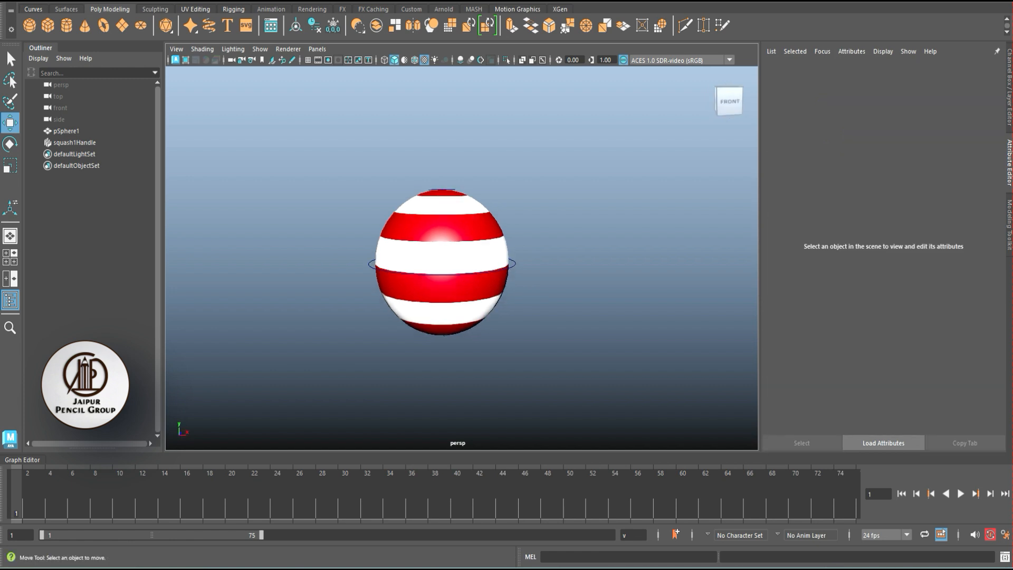
pyautogui.click(66, 9)
pyautogui.click(33, 9)
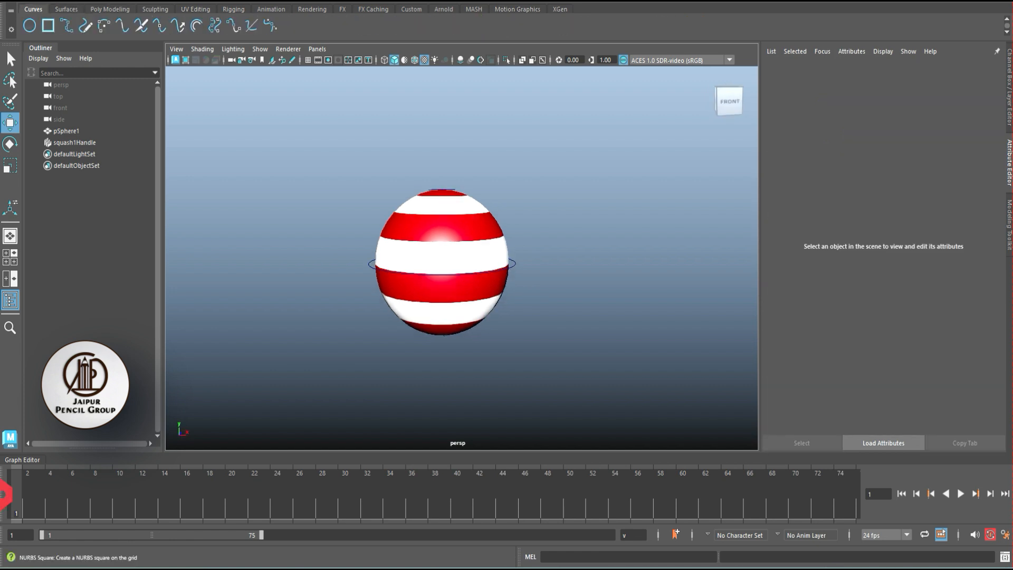
pyautogui.click(29, 25)
pyautogui.keyDown('alt'); pyautogui.moveTo(446, 321); pyautogui.dragTo(523, 355); pyautogui.keyUp('alt')
pyautogui.press('r')
pyautogui.click(1009, 88)
pyautogui.click(897, 203)
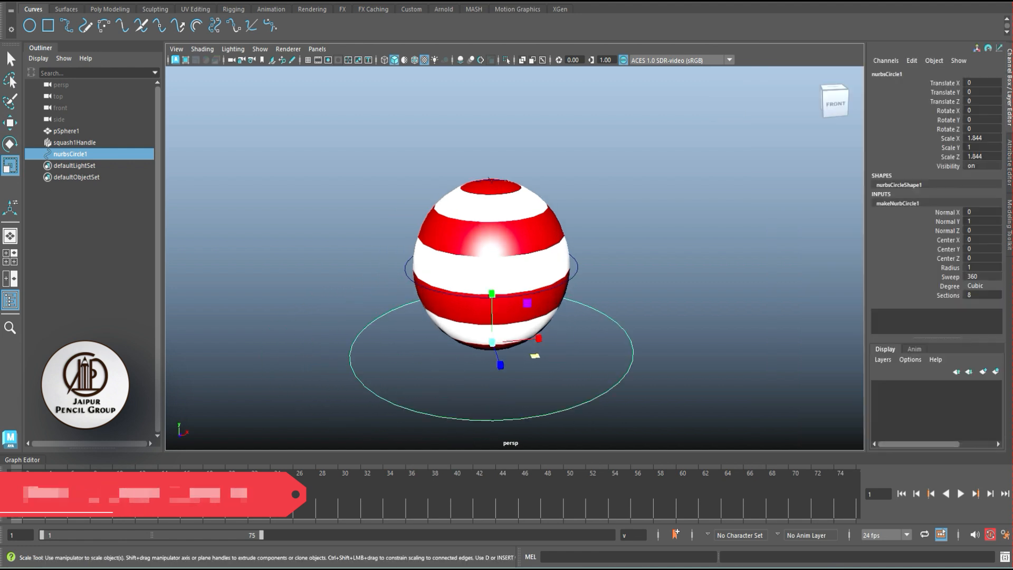
pyautogui.press('a')
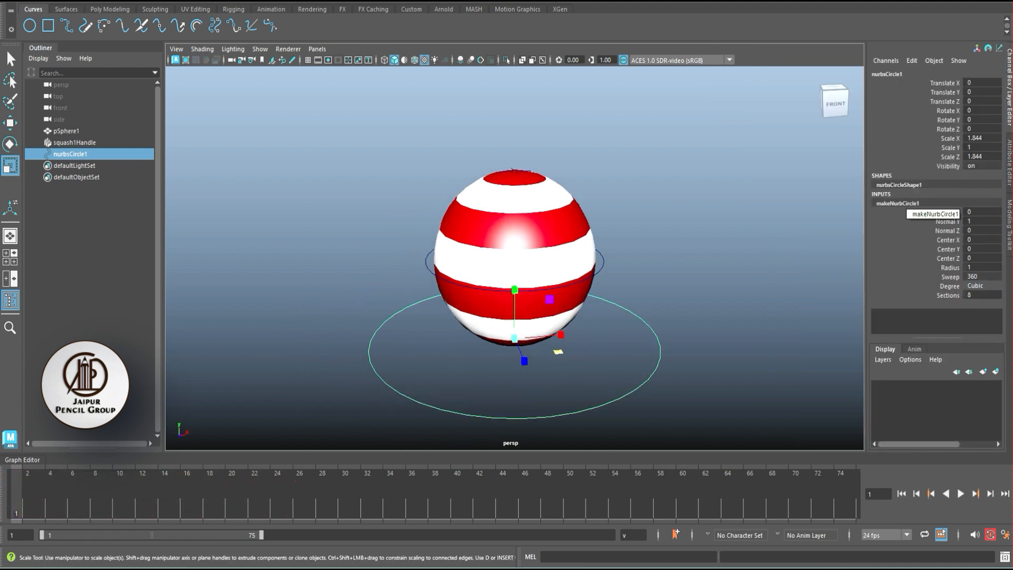
# - Rename the NURBS circle as Master_ctrl
pyautogui.click(893, 74)
pyautogui.write('Master')
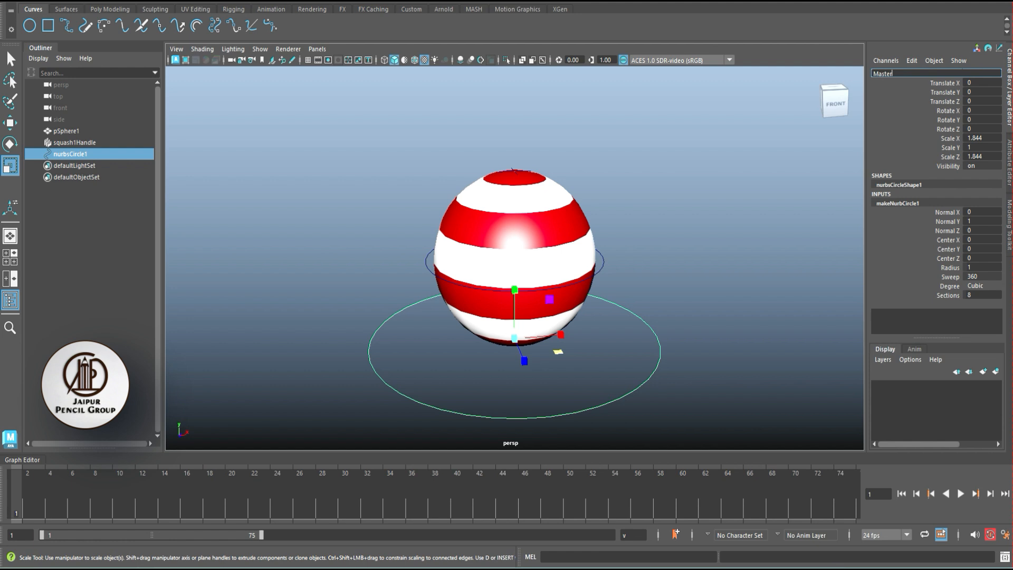
pyautogui.press('Return')
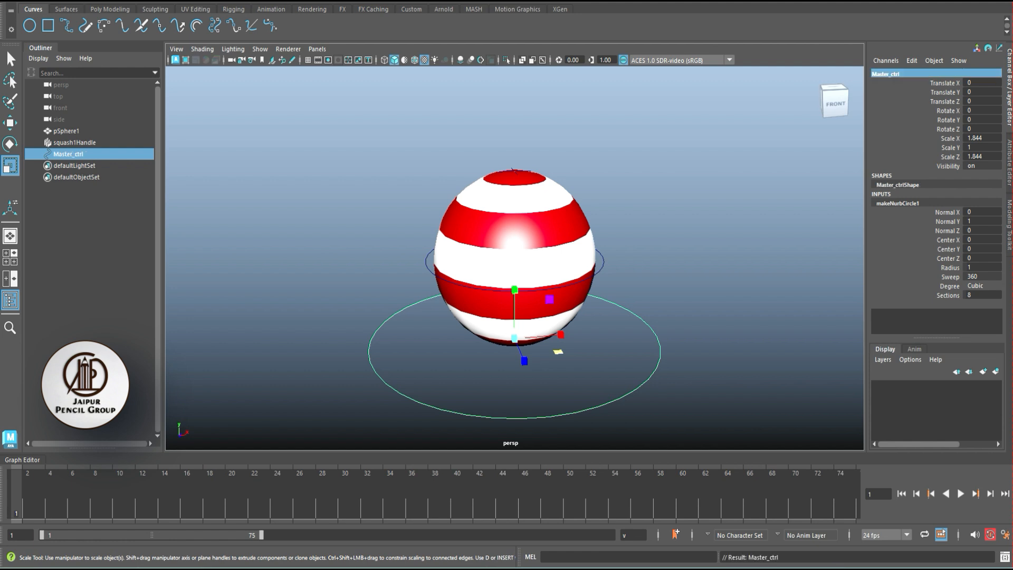
# - Set Master_ctrl's Scale X, Y and Z to 1.5
pyautogui.click(702, 327)
pyautogui.click(650, 379)
pyautogui.keyDown('alt'); pyautogui.moveTo(654, 359); pyautogui.dragTo(653, 327); pyautogui.keyUp('alt')
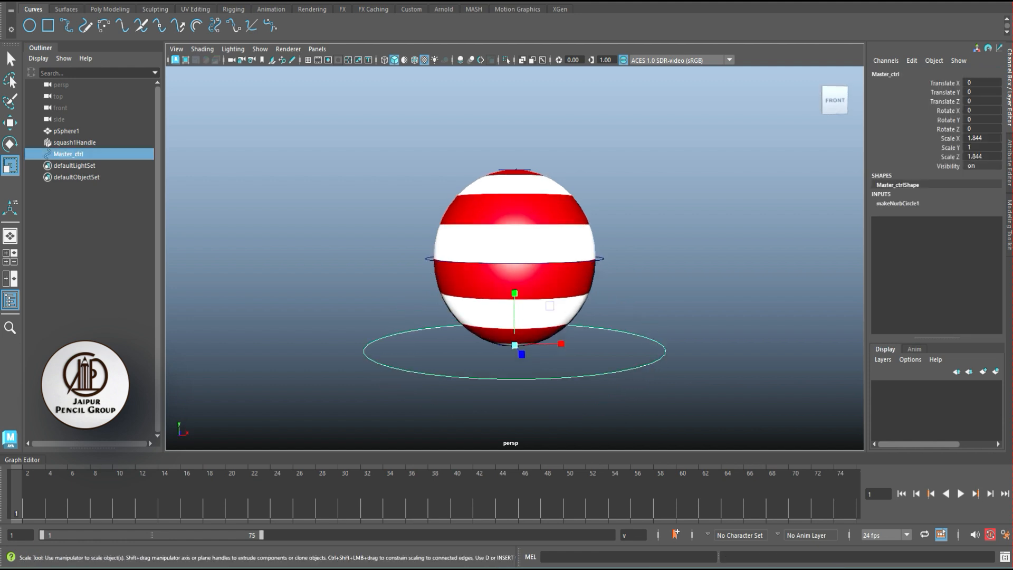
pyautogui.press('w')
pyautogui.moveTo(981, 138); pyautogui.dragTo(982, 156)
pyautogui.write('1.5')
pyautogui.press('Return')
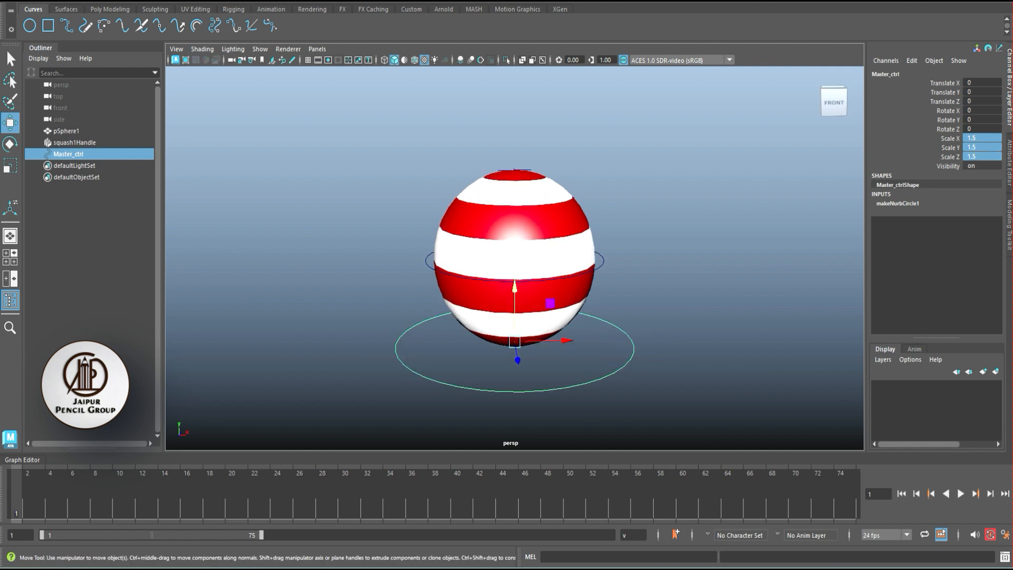
# - Duplicate the Master_ctrl circle
pyautogui.click(702, 317)
pyautogui.click(615, 373)
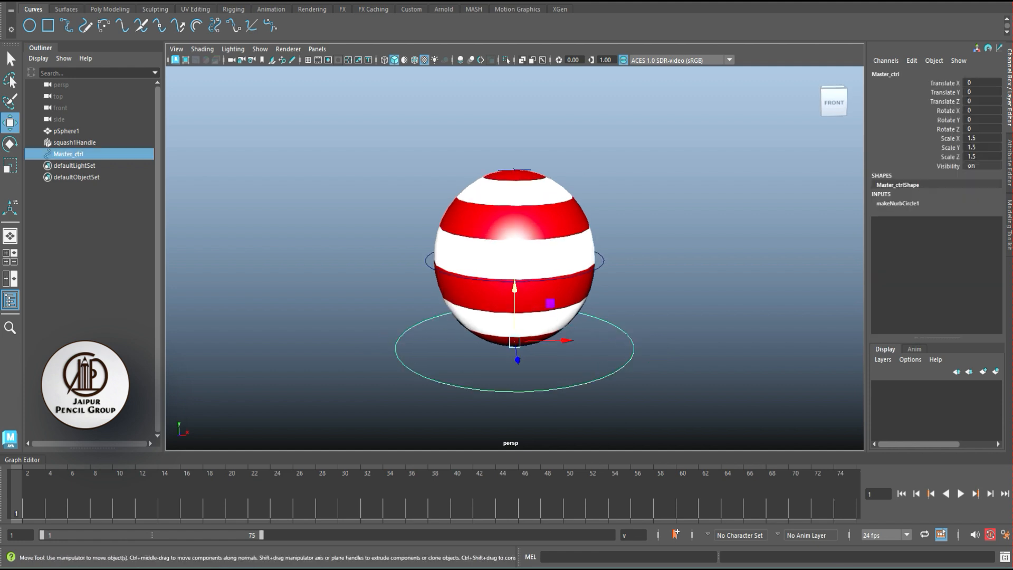
pyautogui.hotkey('ctrl', 'd')
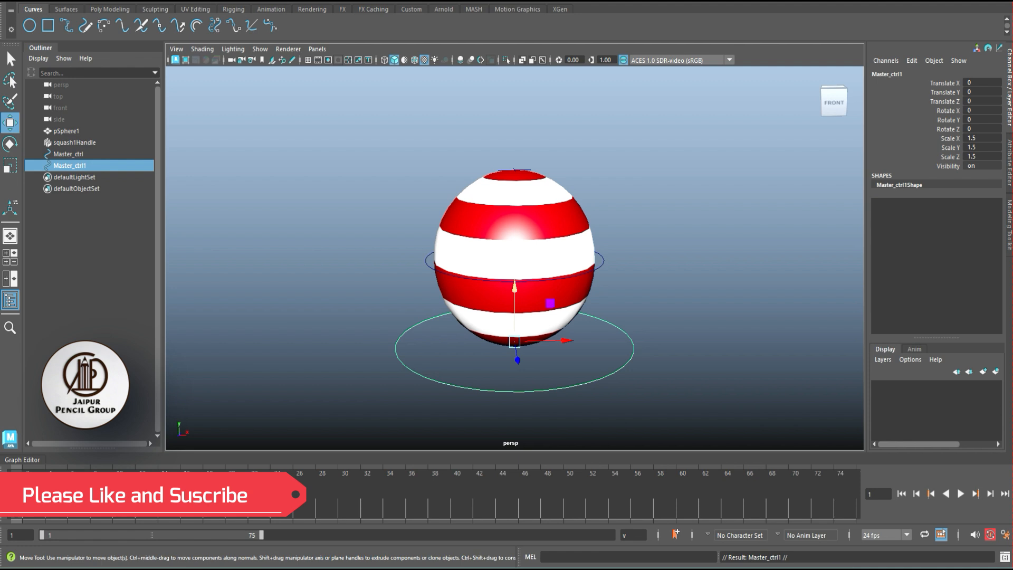
# - Raise the duplicated circle to the ball's middle by setting its Translate Y to 1
pyautogui.keyDown('alt'); pyautogui.moveTo(518, 312); pyautogui.dragTo(519, 302); pyautogui.keyUp('alt')
pyautogui.click(982, 92)
pyautogui.write('1')
pyautogui.press('Return')
pyautogui.keyDown('alt'); pyautogui.moveTo(518, 262); pyautogui.dragTo(520, 270); pyautogui.keyUp('alt')
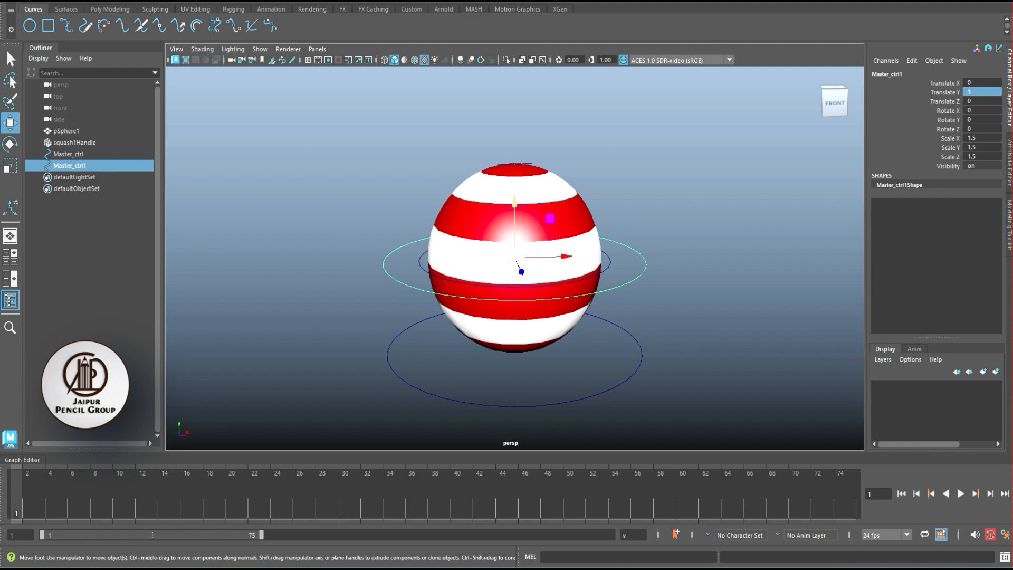
pyautogui.keyDown('alt'); pyautogui.moveTo(528, 275); pyautogui.dragTo(522, 280, button='middle'); pyautogui.keyUp('alt')
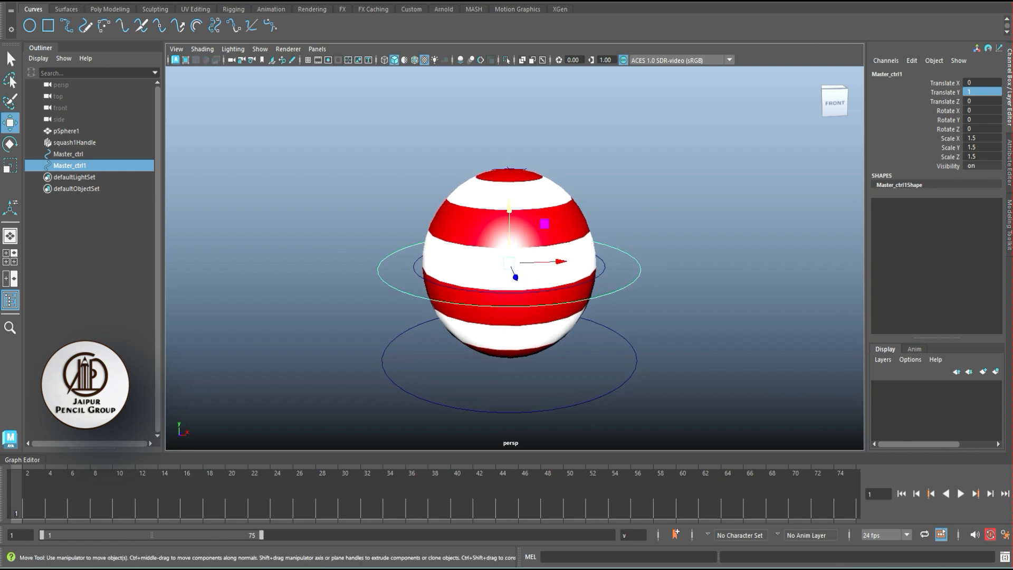
# - Duplicate the raised circle and stand the copy upright with Rotate X at 90 and Rotate Y at 0
pyautogui.hotkey('ctrl', 'd')
pyautogui.press('r')
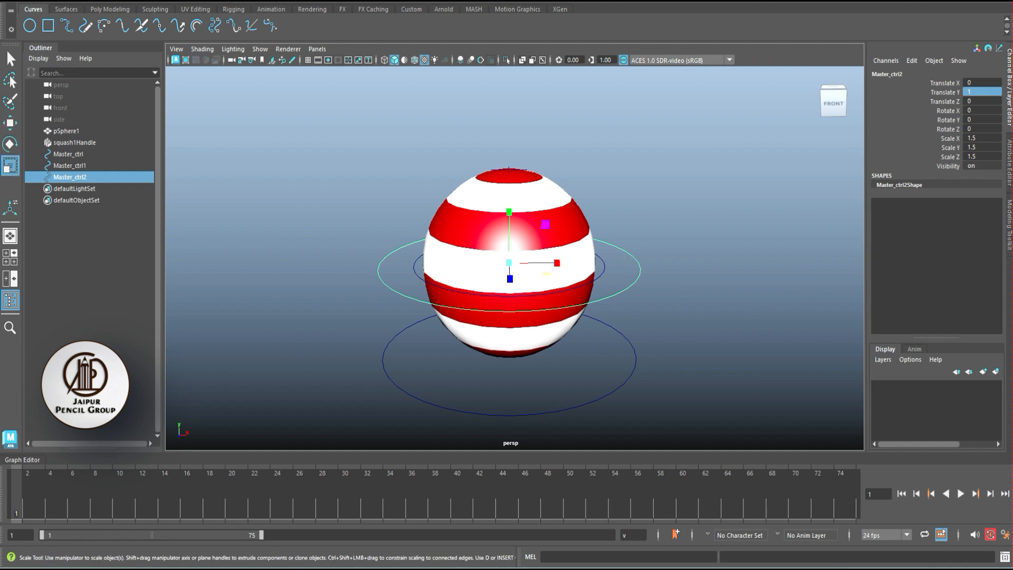
pyautogui.moveTo(547, 273)
pyautogui.mouseDown()
pyautogui.moveTo(585, 285)
pyautogui.moveTo(554, 276)
pyautogui.mouseUp()
pyautogui.click(981, 120)
pyautogui.write('090')
pyautogui.press('Return')
pyautogui.click(982, 110)
pyautogui.write('90')
pyautogui.press('Return')
pyautogui.moveTo(509, 264)
pyautogui.keyDown('alt'); pyautogui.mouseDown()
pyautogui.moveTo(581, 266)
pyautogui.moveTo(570, 290)
pyautogui.moveTo(514, 282)
pyautogui.moveTo(505, 269)
pyautogui.mouseUp(); pyautogui.keyUp('alt')
pyautogui.click(981, 120)
pyautogui.write('0')
pyautogui.press('Return')
# - Scale the upright circle down to about 1.176 in X and Z so it fits closely around the ball
pyautogui.moveTo(545, 302); pyautogui.dragTo(533, 290)
pyautogui.click(654, 227)
pyautogui.keyDown('alt'); pyautogui.moveTo(655, 227); pyautogui.dragTo(626, 250); pyautogui.keyUp('alt')
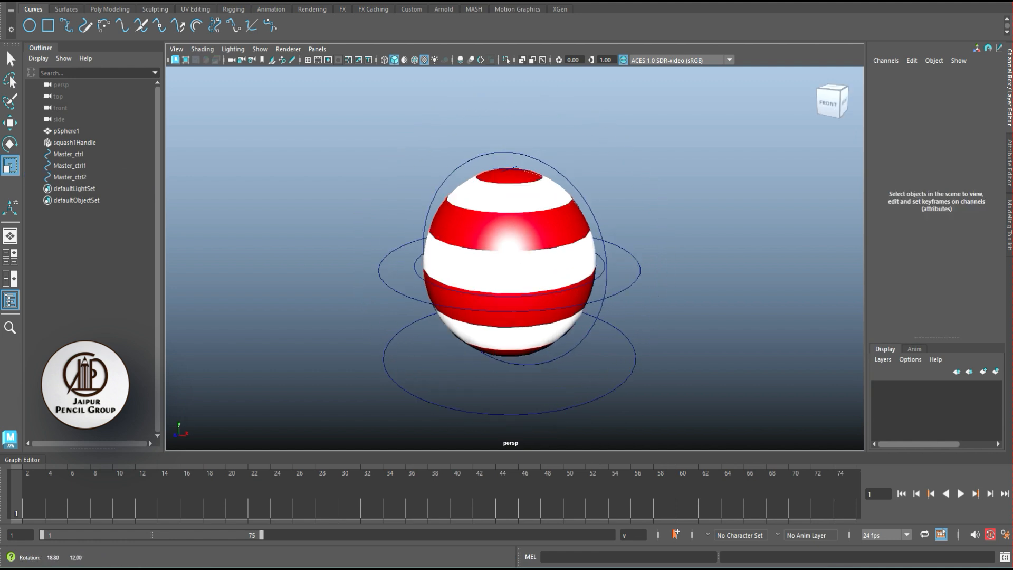
# - Rename the upright circle as strech_ctrl
pyautogui.click(605, 247)
pyautogui.click(898, 73)
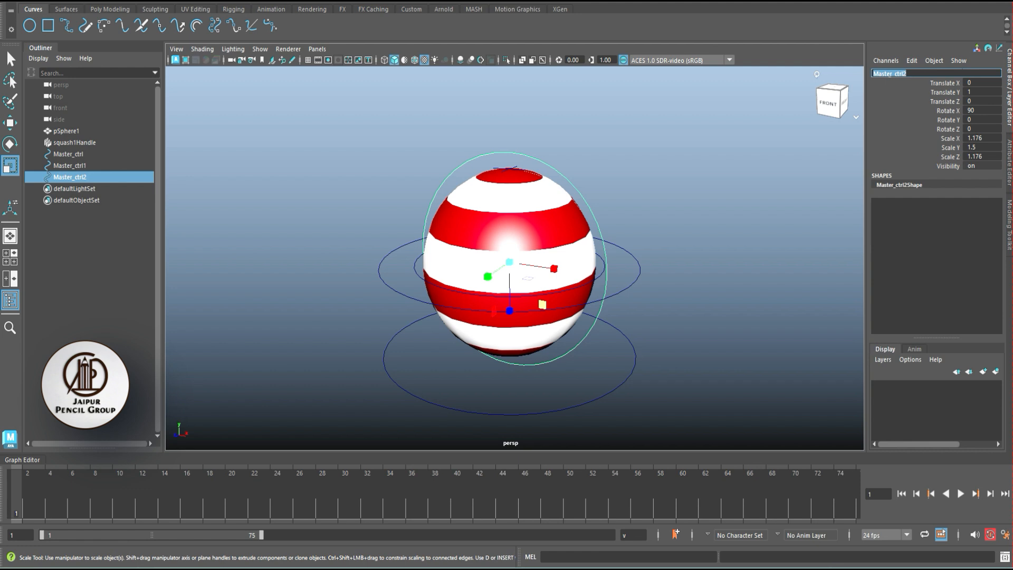
pyautogui.press('BackSpace')
pyautogui.write('strech_ctrl')
pyautogui.press('Return')
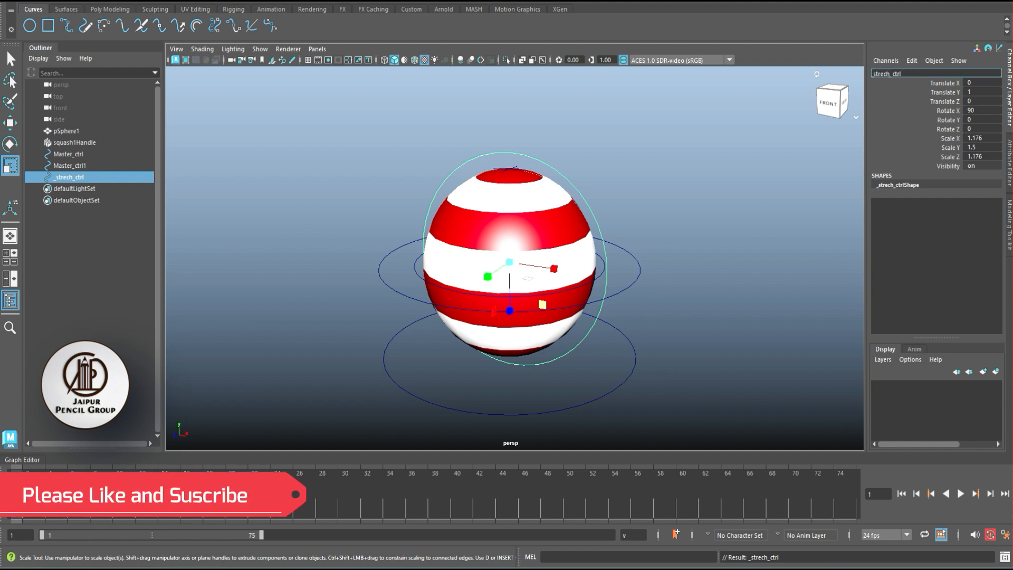
pyautogui.press('Return')
pyautogui.click(712, 238)
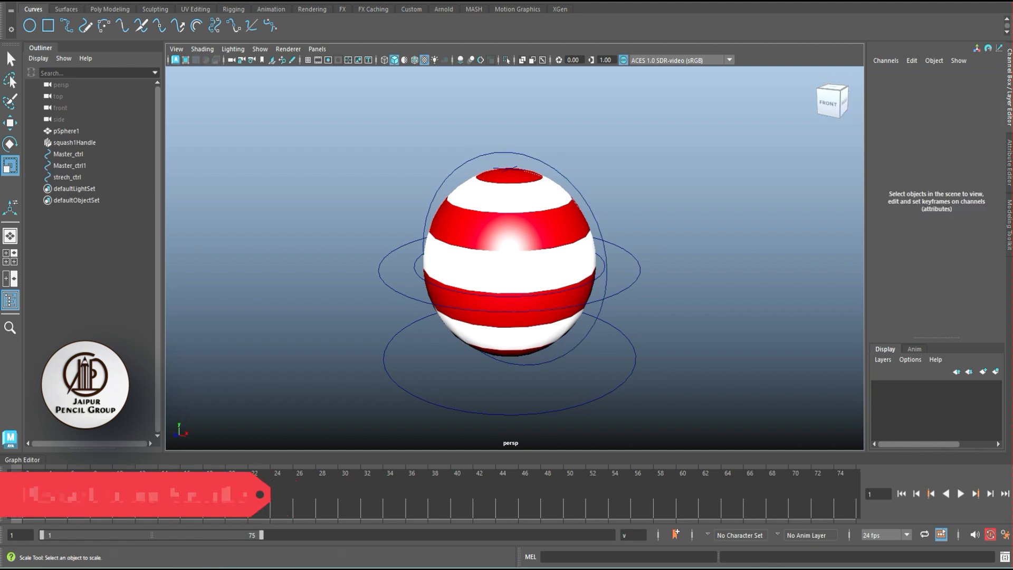
# - Rename the horizontal circle around the ball's middle as Rotation_ctrl
pyautogui.click(641, 270)
pyautogui.click(887, 74)
pyautogui.write('Rotatio')
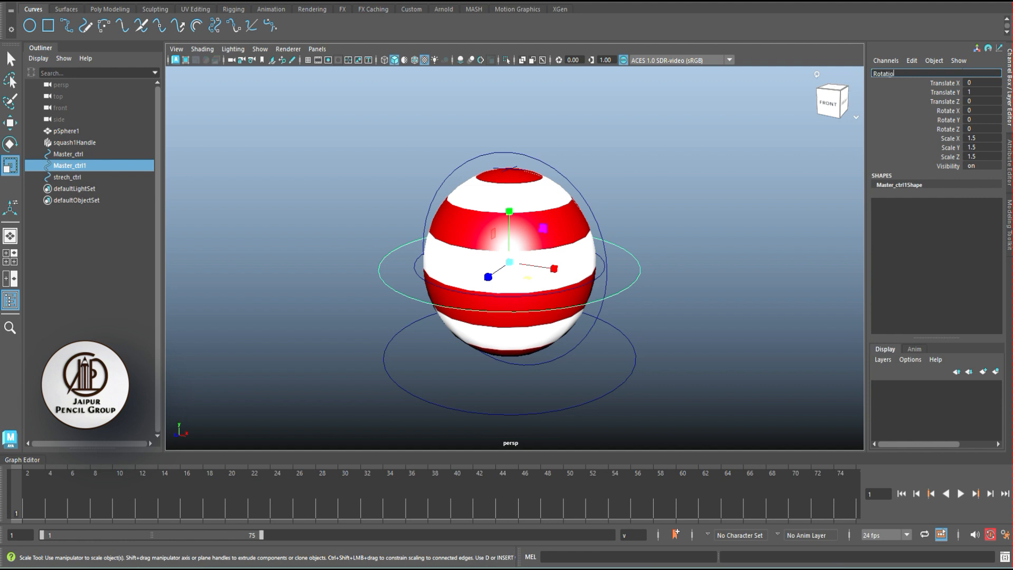
pyautogui.write('n_ctrl')
pyautogui.press('Return')
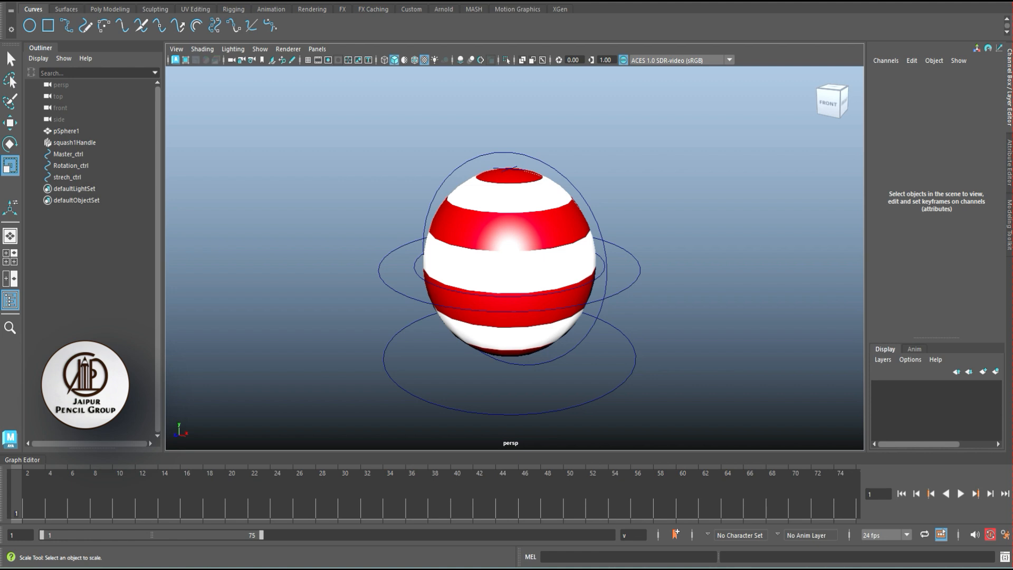
# - Set the Line Width of Rotation_ctrl's shape to 2
pyautogui.click(640, 271)
pyautogui.hotkey('ctrl', 'a')
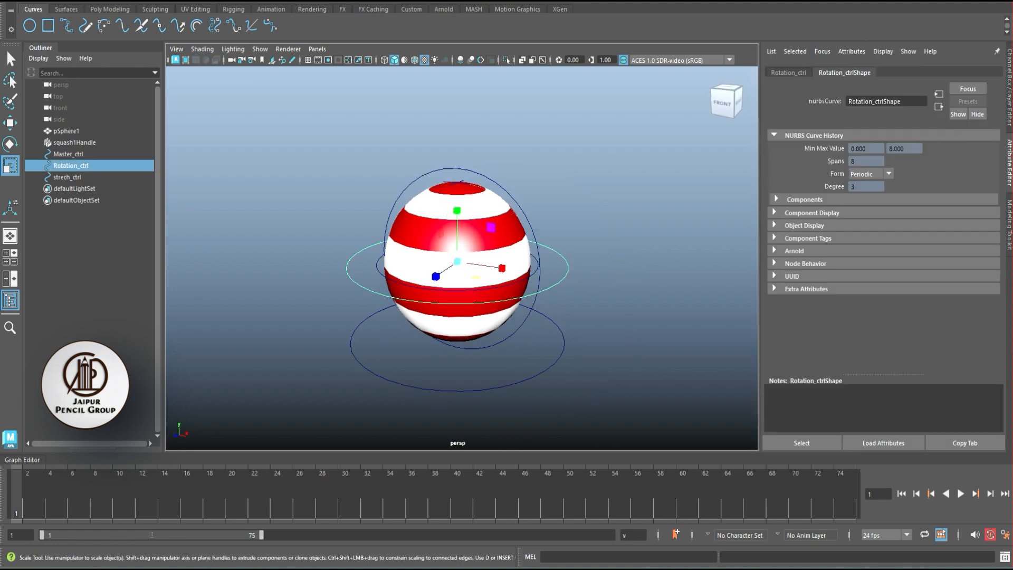
pyautogui.click(788, 72)
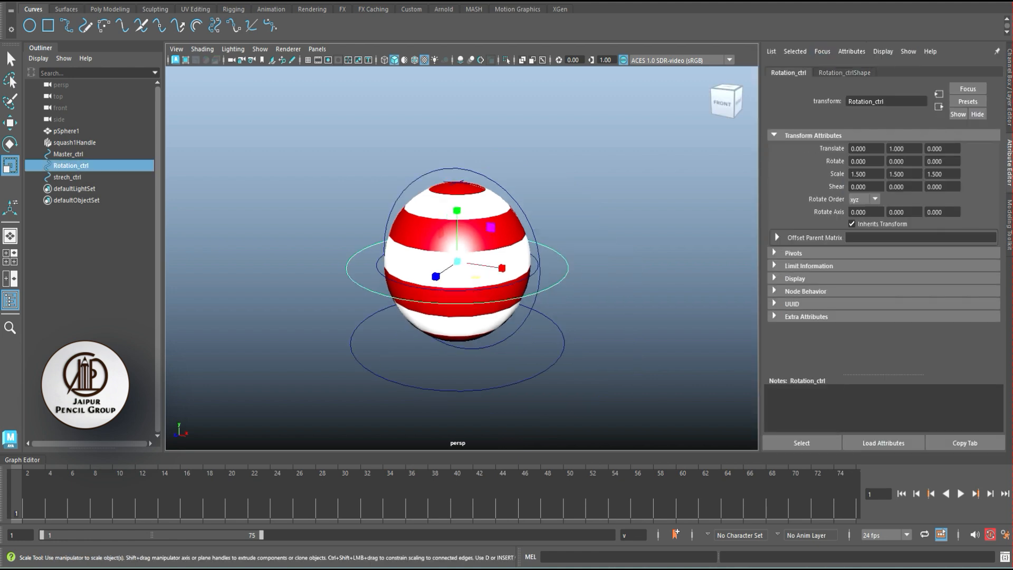
pyautogui.click(844, 72)
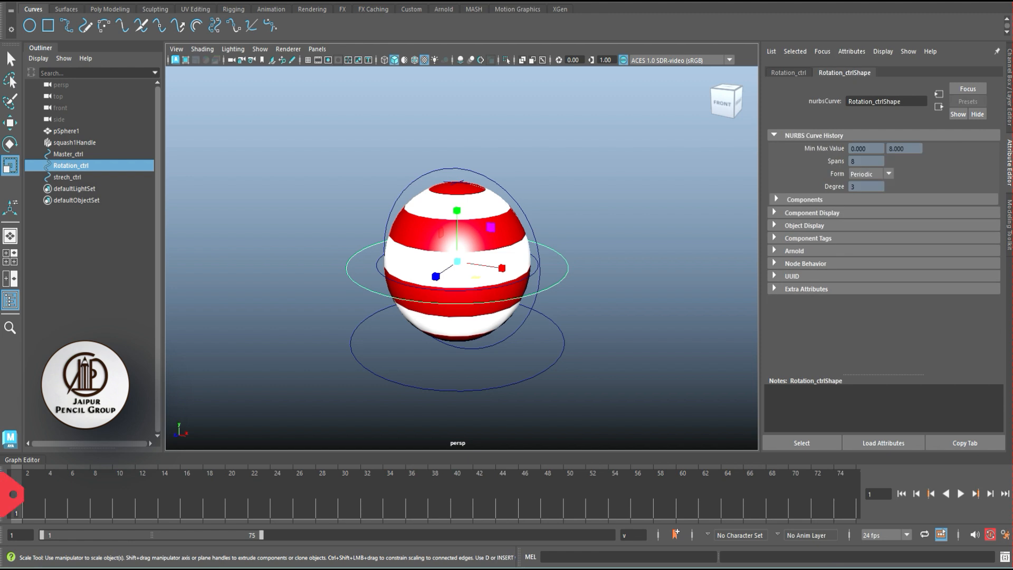
pyautogui.click(806, 289)
pyautogui.doubleClick(860, 327)
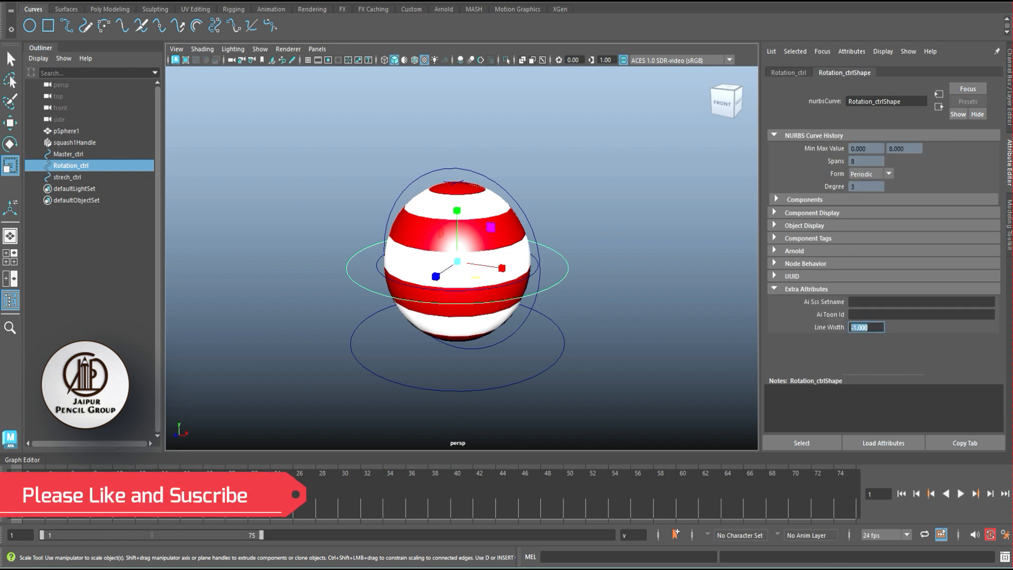
pyautogui.write('2')
pyautogui.press('Return')
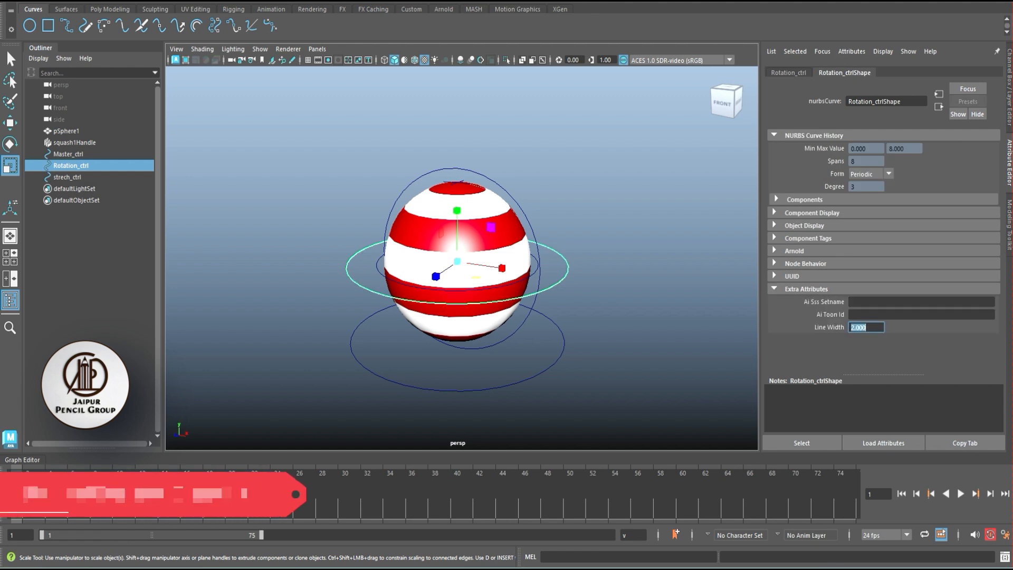
# - Enable drawing overrides on Rotation_ctrl's shape and switch the override color mode to RGB
pyautogui.click(804, 226)
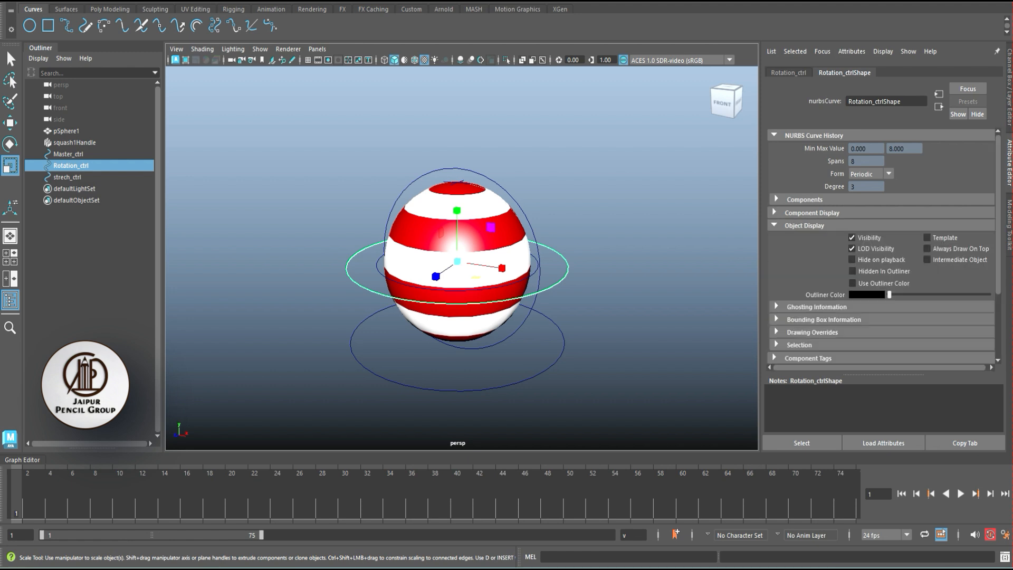
pyautogui.click(813, 333)
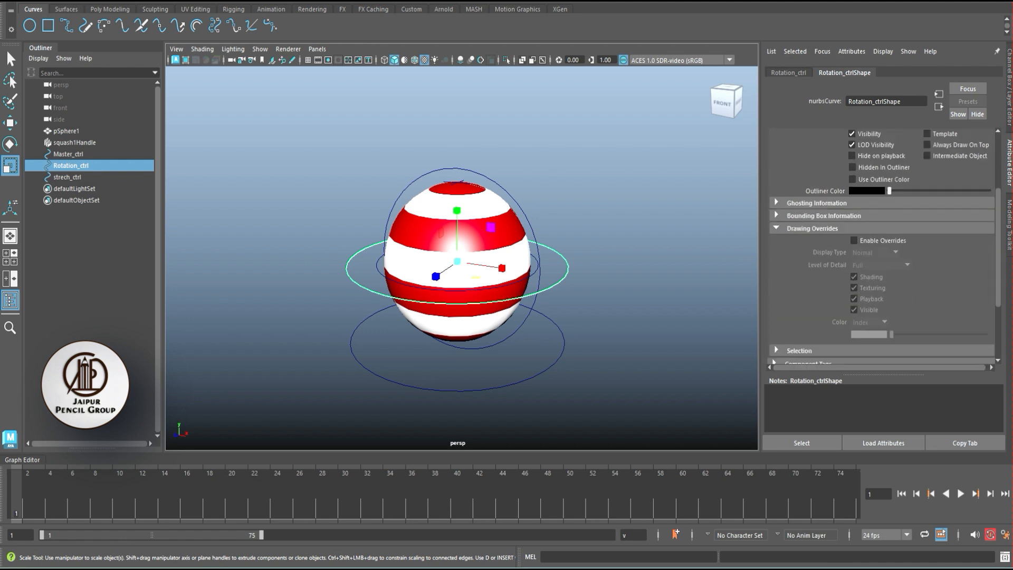
pyautogui.click(854, 240)
pyautogui.scroll(1, 462, 259)
pyautogui.keyDown('alt'); pyautogui.moveTo(462, 259); pyautogui.dragTo(455, 259); pyautogui.keyUp('alt')
pyautogui.click(870, 322)
pyautogui.click(870, 334)
pyautogui.click(870, 322)
pyautogui.click(868, 346)
# - Set Rotation_ctrl's override color to green
pyautogui.click(870, 335)
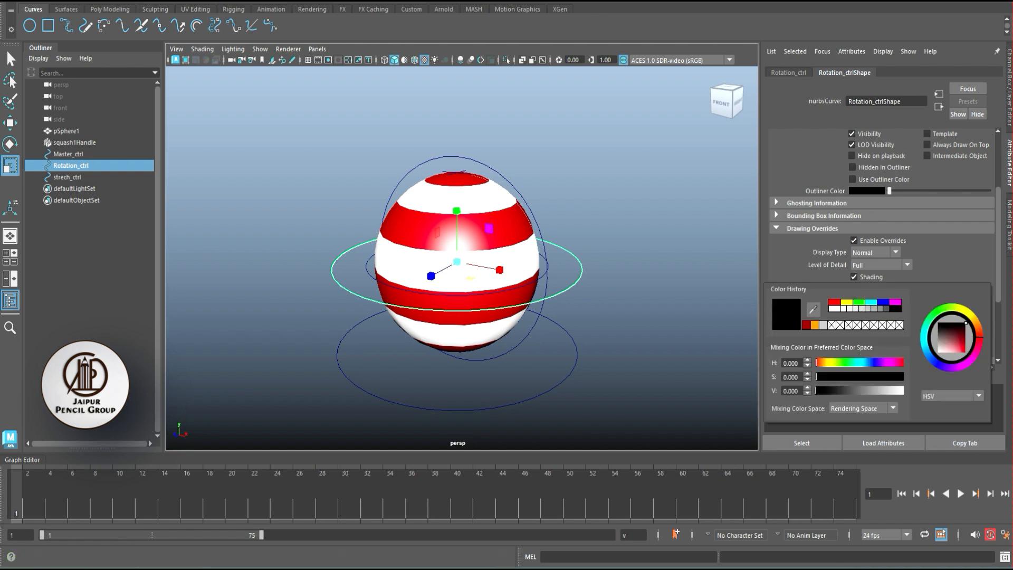
pyautogui.click(859, 303)
pyautogui.click(638, 264)
pyautogui.keyDown('alt'); pyautogui.moveTo(639, 264); pyautogui.dragTo(568, 274); pyautogui.keyUp('alt')
pyautogui.click(579, 287)
# - Set Rotation_ctrl's override color to blue
pyautogui.click(869, 335)
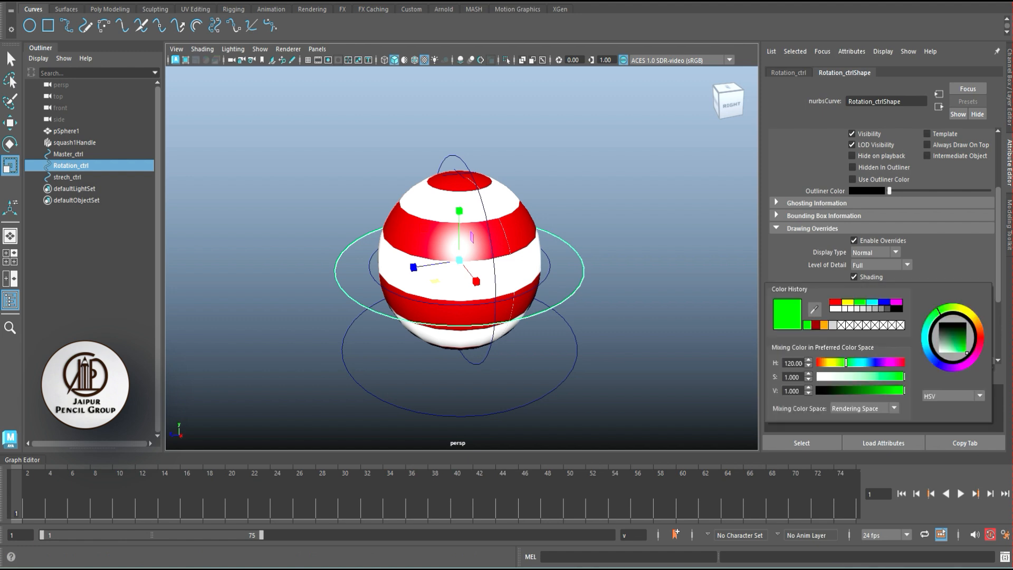
pyautogui.click(876, 302)
pyautogui.click(639, 264)
pyautogui.keyDown('alt'); pyautogui.moveTo(638, 264); pyautogui.dragTo(654, 256); pyautogui.keyUp('alt')
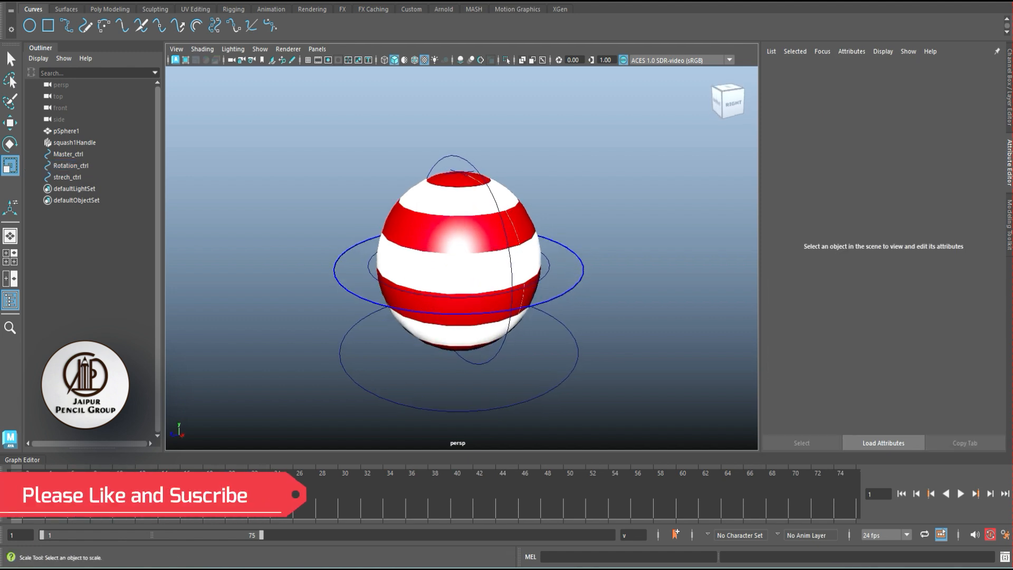
# - Enable drawing overrides on strech_ctrl's shape and give it a yellow RGB override color
pyautogui.click(495, 359)
pyautogui.click(854, 240)
pyautogui.click(869, 323)
pyautogui.click(868, 346)
pyautogui.click(869, 335)
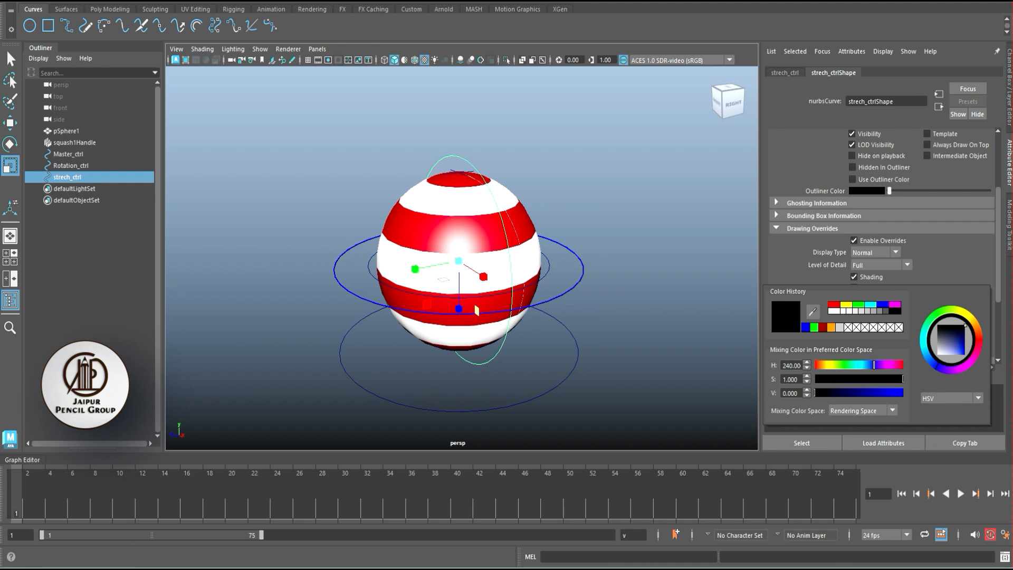
pyautogui.click(846, 305)
pyautogui.click(633, 317)
pyautogui.keyDown('alt'); pyautogui.moveTo(628, 312); pyautogui.dragTo(645, 304); pyautogui.keyUp('alt')
# - Set the Line Width of strech_ctrl's shape to 2
pyautogui.click(496, 360)
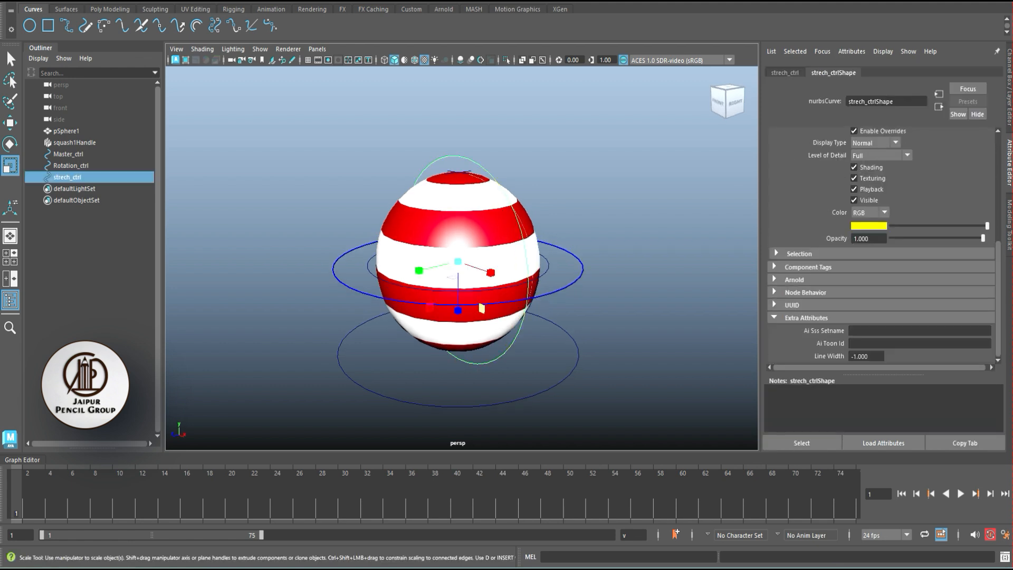
pyautogui.doubleClick(860, 356)
pyautogui.write('2')
pyautogui.press('Return')
pyautogui.click(633, 327)
pyautogui.keyDown('alt'); pyautogui.moveTo(633, 327); pyautogui.dragTo(596, 327); pyautogui.keyUp('alt')
# - Enable drawing overrides on Master_ctrl's shape and give it a magenta RGB override color
pyautogui.click(549, 389)
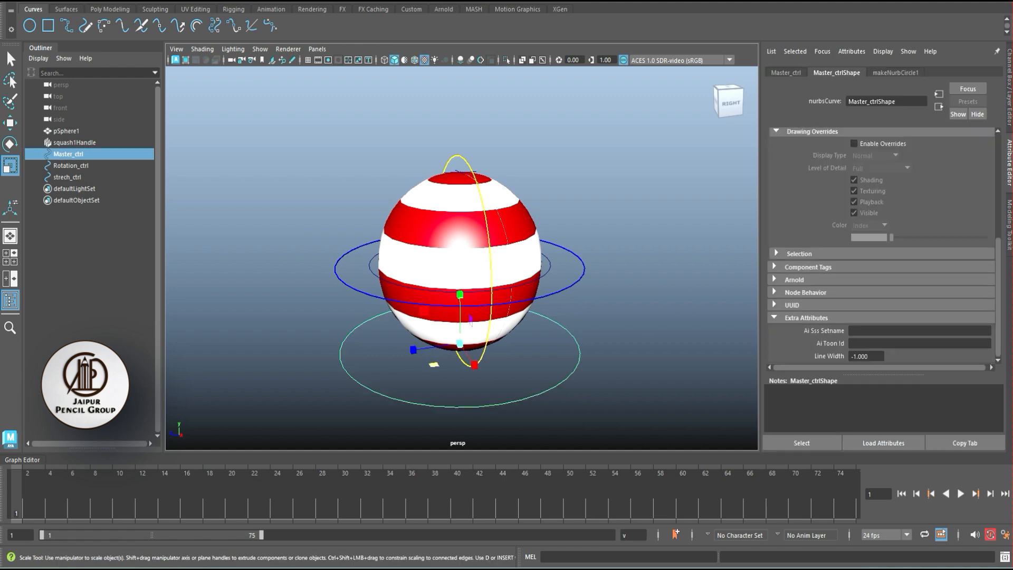
pyautogui.click(854, 144)
pyautogui.click(870, 225)
pyautogui.click(865, 250)
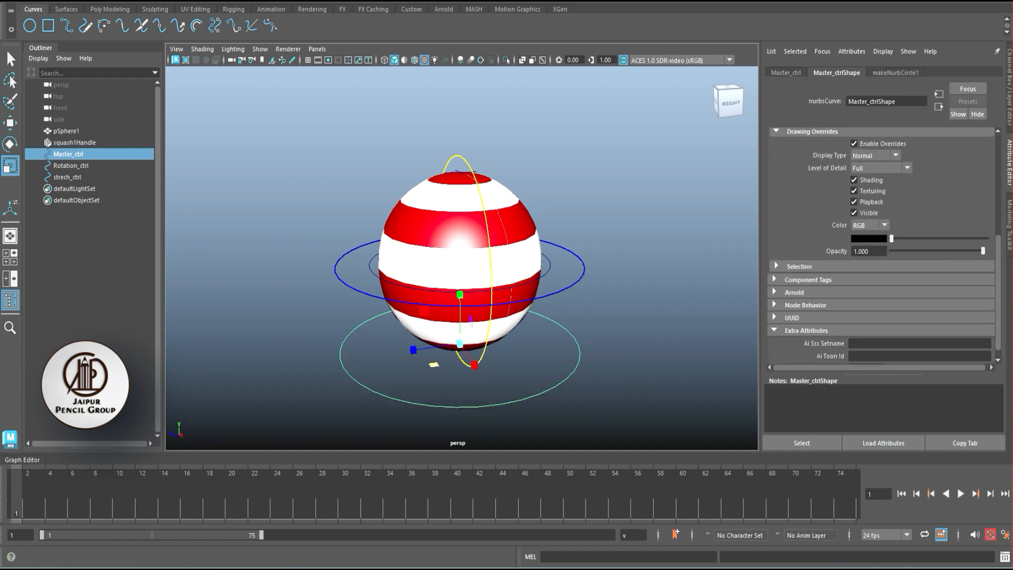
pyautogui.click(868, 238)
pyautogui.click(897, 208)
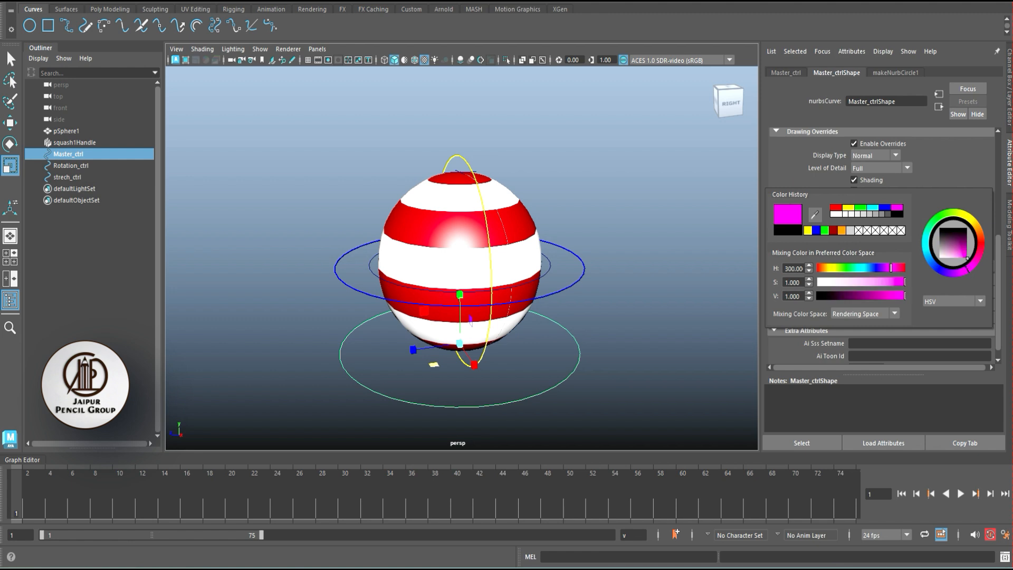
# - Set the Line Width of Master_ctrl's shape to 2
pyautogui.scroll(-1, 876, 343)
pyautogui.doubleClick(863, 356)
pyautogui.write('2')
pyautogui.press('Return')
pyautogui.click(623, 327)
# - Examine the three colored control curves around the ball from several angles
pyautogui.scroll(-5, 462, 264)
pyautogui.keyDown('alt'); pyautogui.moveTo(461, 264); pyautogui.dragTo(565, 298); pyautogui.keyUp('alt')
pyautogui.scroll(3, 462, 264)
pyautogui.moveTo(565, 345); pyautogui.dragTo(539, 327)
pyautogui.moveTo(538, 326)
pyautogui.keyDown('alt'); pyautogui.mouseDown()
pyautogui.moveTo(520, 312)
pyautogui.moveTo(533, 309)
pyautogui.mouseUp(); pyautogui.keyUp('alt')
pyautogui.scroll(3, 520, 311)
pyautogui.click(607, 296)
pyautogui.moveTo(584, 279); pyautogui.dragTo(574, 268)
# - Freeze the transformations of strech_ctrl, Rotation_ctrl and Master_ctrl together
pyautogui.click(543, 264)
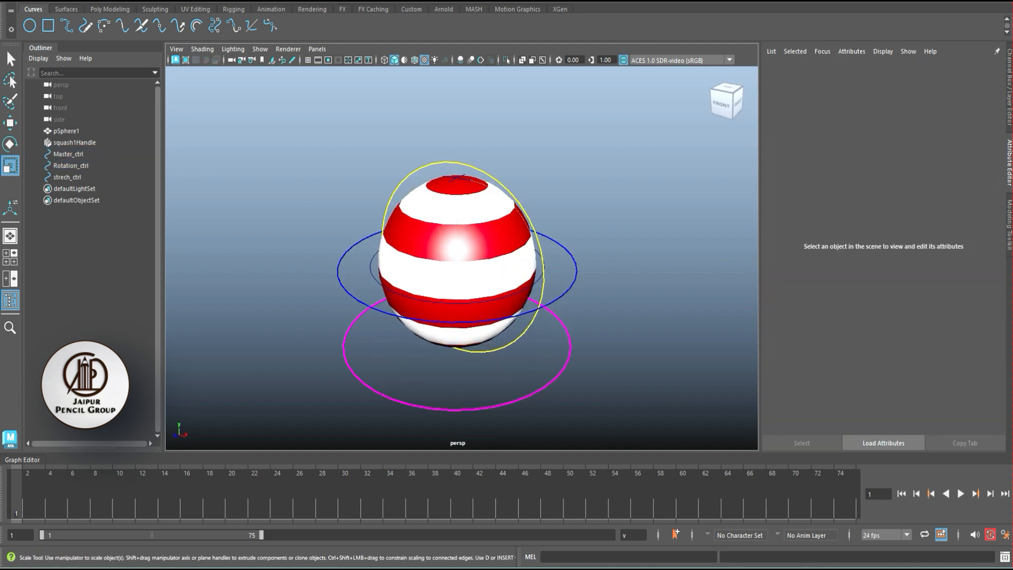
pyautogui.hotkey('ctrl', 'a')
pyautogui.keyDown('alt'); pyautogui.moveTo(528, 264); pyautogui.dragTo(533, 255); pyautogui.keyUp('alt')
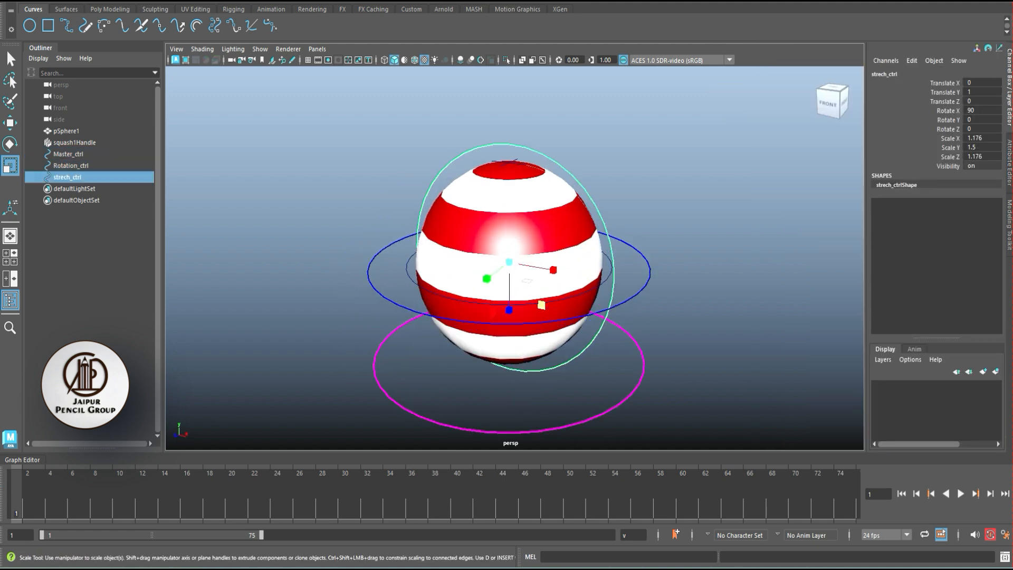
pyautogui.keyDown('shift'); pyautogui.click(396, 305); pyautogui.keyUp('shift')
pyautogui.keyDown('shift'); pyautogui.click(391, 335); pyautogui.keyUp('shift')
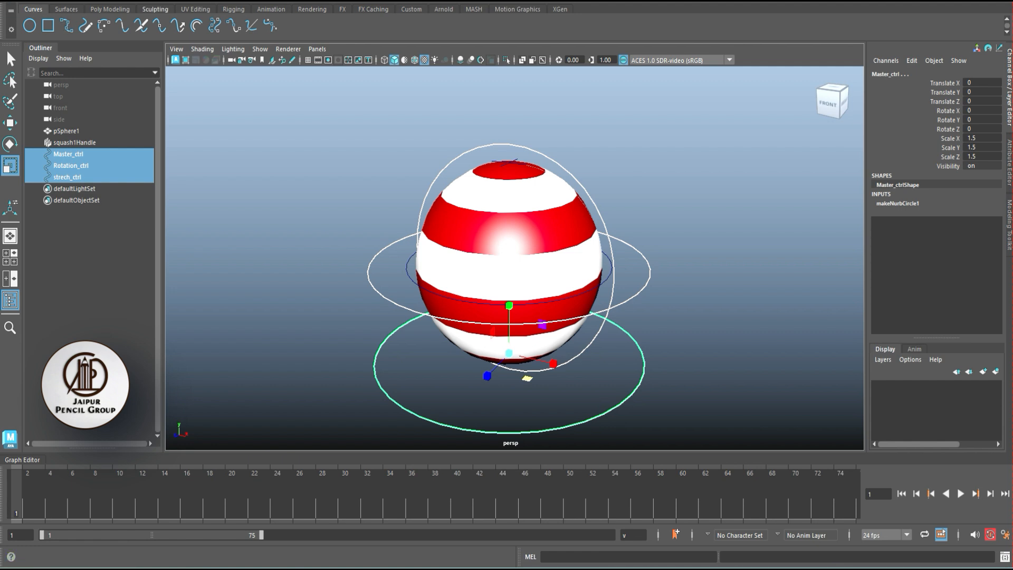
pyautogui.click(121, 2)
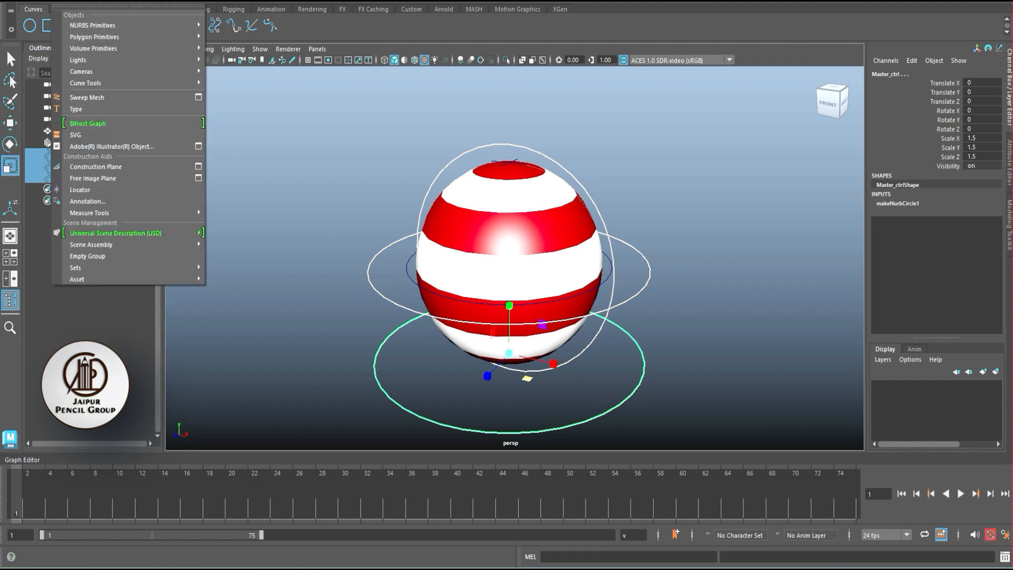
pyautogui.click(135, 49)
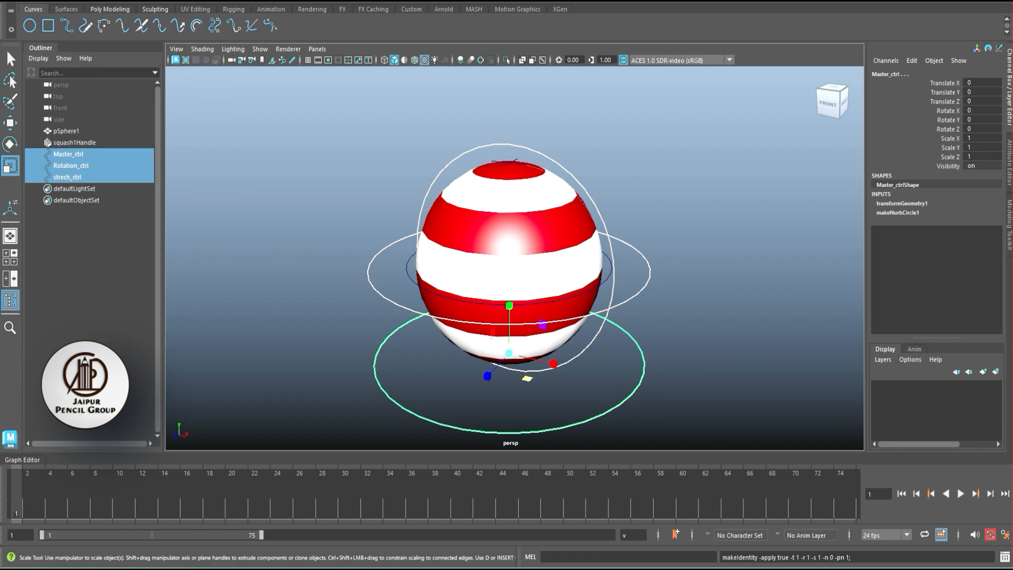
# - Delete the construction history of strech_ctrl, Rotation_ctrl and Master_ctrl together
pyautogui.click(269, 179)
pyautogui.moveTo(660, 260); pyautogui.dragTo(637, 272)
pyautogui.keyDown('shift'); pyautogui.moveTo(602, 187); pyautogui.dragTo(582, 199); pyautogui.keyUp('shift')
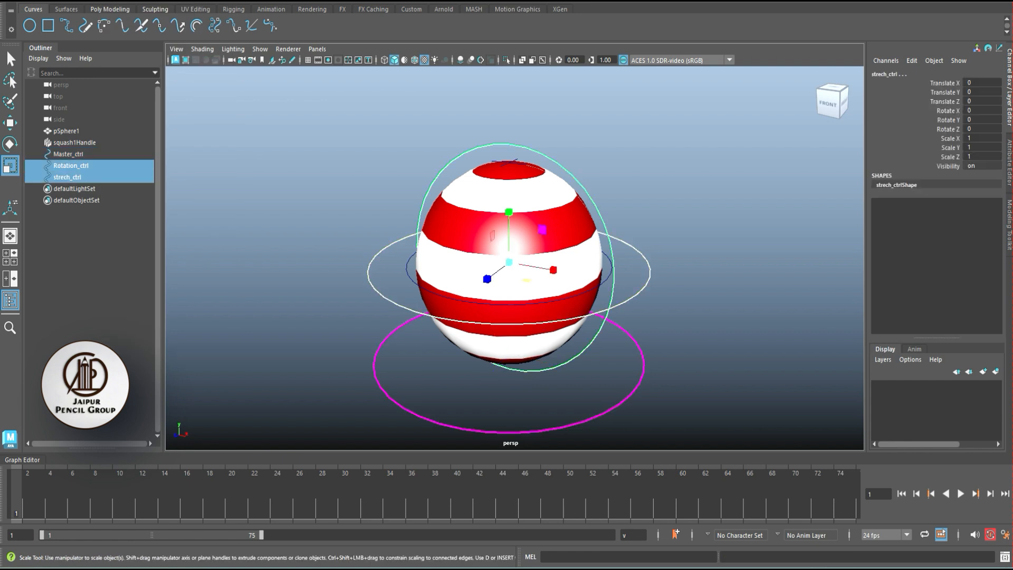
pyautogui.keyDown('shift'); pyautogui.moveTo(652, 376); pyautogui.dragTo(631, 390); pyautogui.keyUp('shift')
pyautogui.hotkey('alt', 'shift', 'd')
pyautogui.click(692, 316)
pyautogui.keyDown('alt'); pyautogui.moveTo(691, 316); pyautogui.dragTo(733, 288); pyautogui.keyUp('alt')
# - Select only strech_ctrl, the upright control circle around the ball
pyautogui.click(591, 183)
pyautogui.keyDown('alt'); pyautogui.moveTo(591, 184); pyautogui.dragTo(551, 193); pyautogui.keyUp('alt')
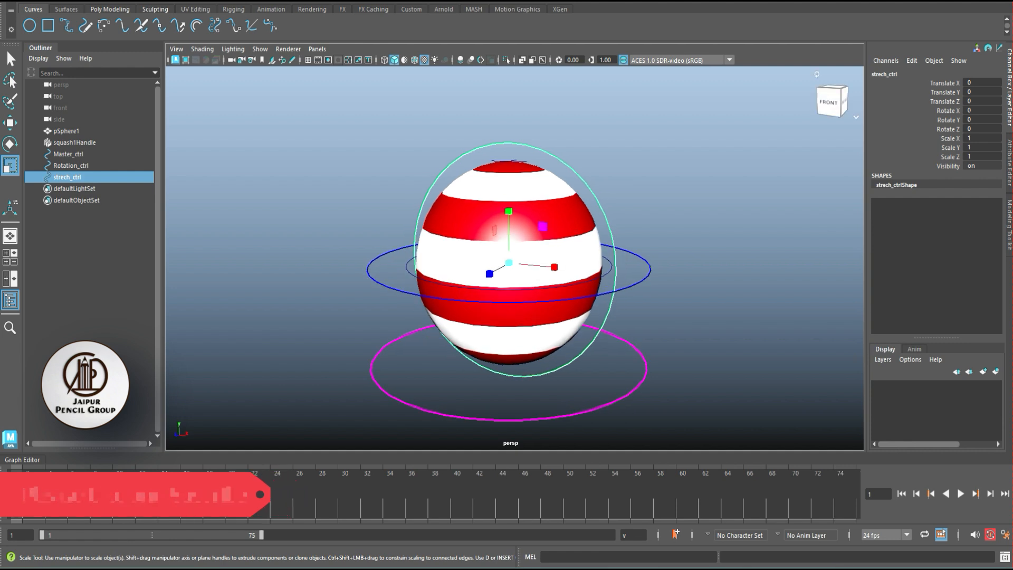
pyautogui.click(911, 60)
pyautogui.click(916, 129)
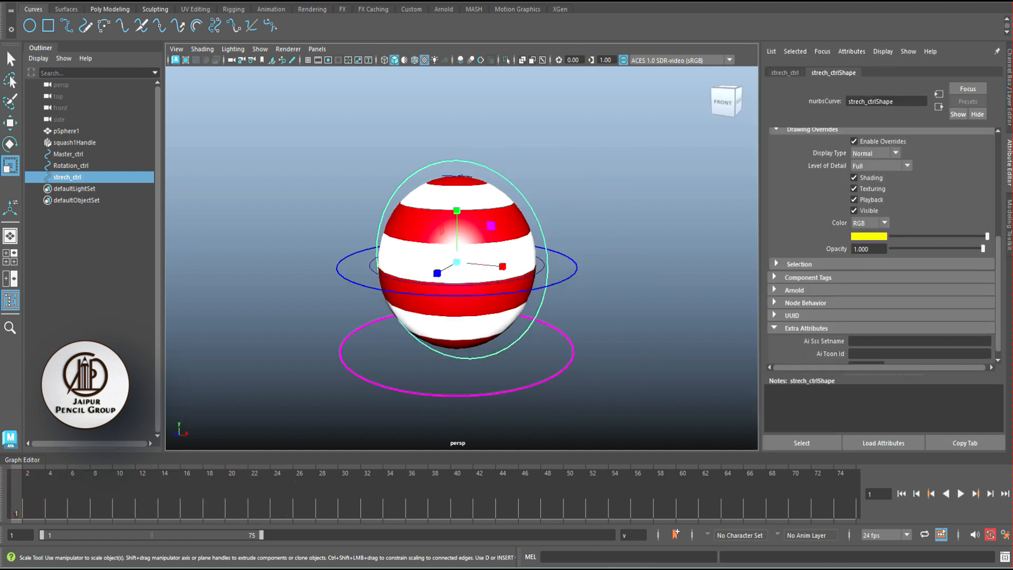
pyautogui.click(1009, 87)
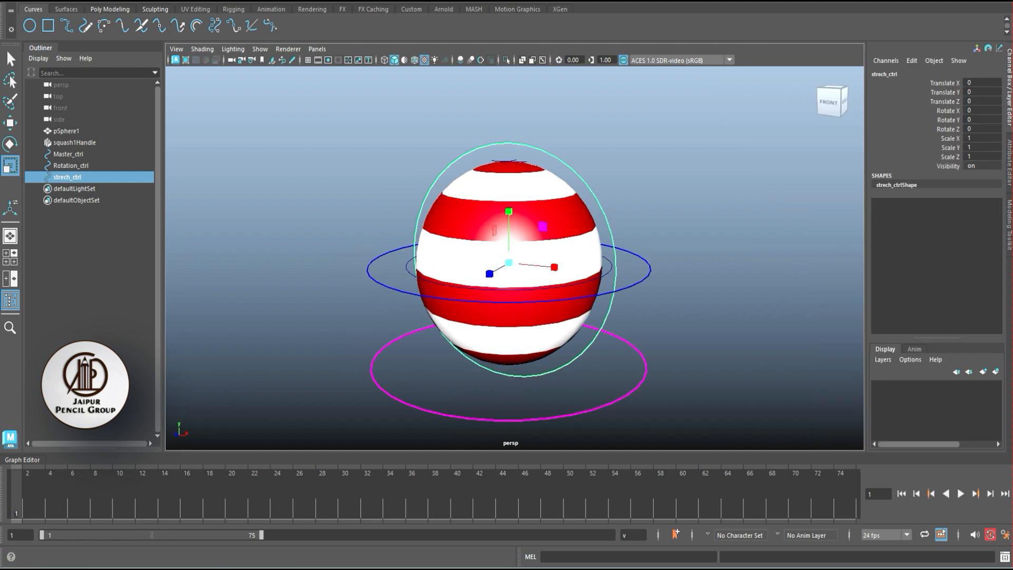
pyautogui.click(912, 60)
pyautogui.click(806, 131)
pyautogui.hotkey('ctrl', 'z')
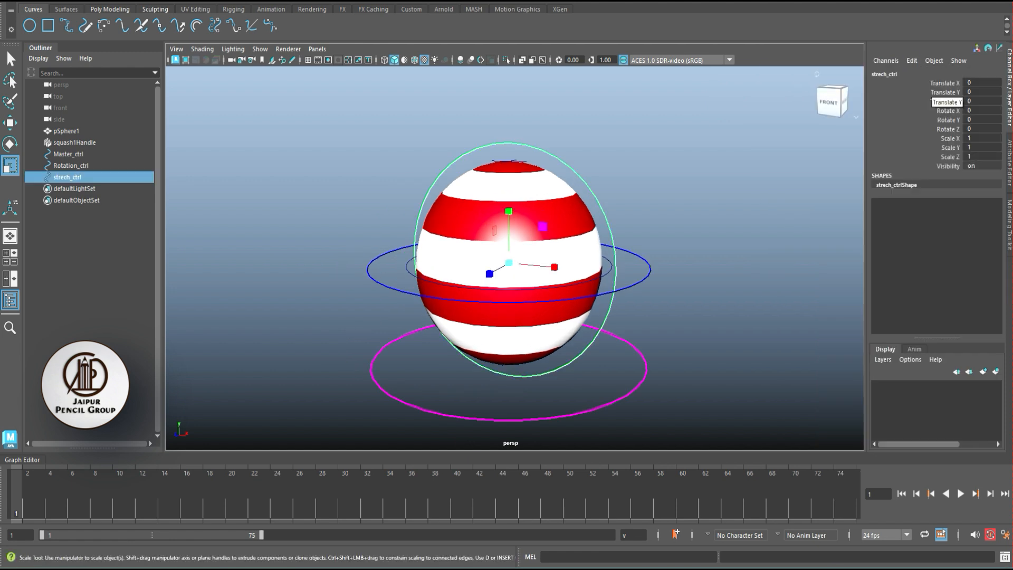
# - Add a keyable float attribute named squash_ctrl to strech_ctrl with minimum -5, maximum 5 and default 0
pyautogui.click(947, 157)
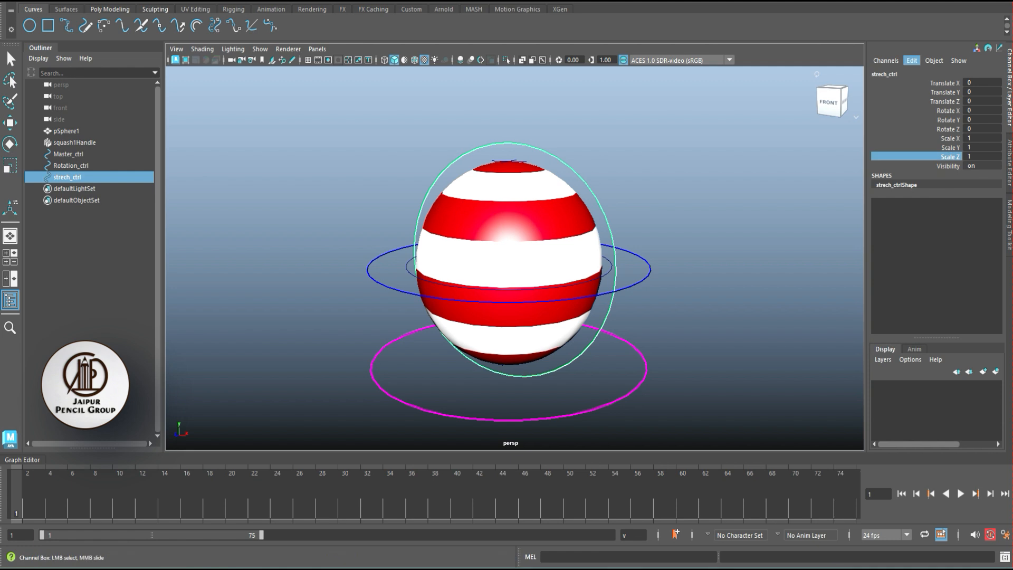
pyautogui.click(912, 60)
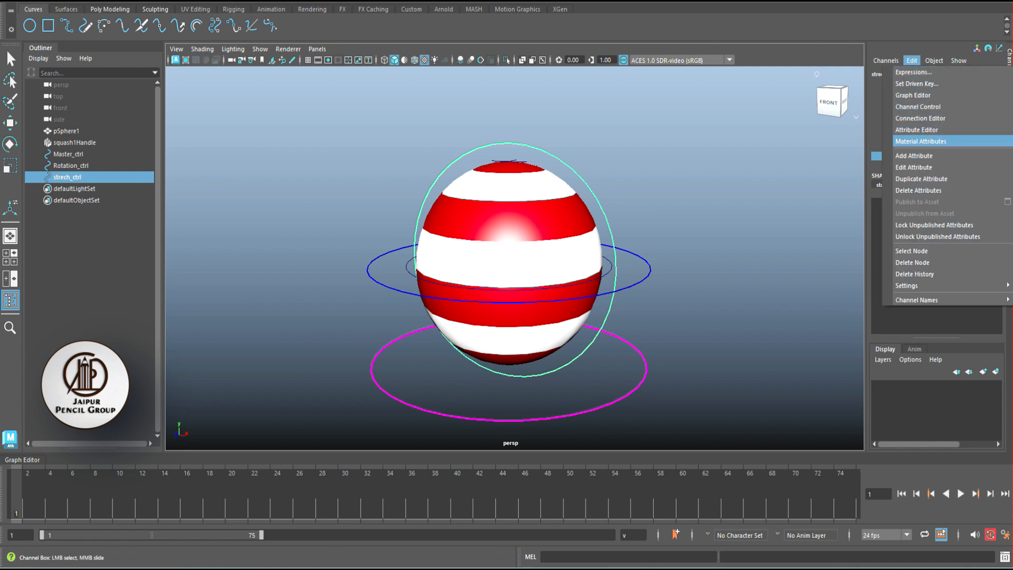
pyautogui.click(914, 156)
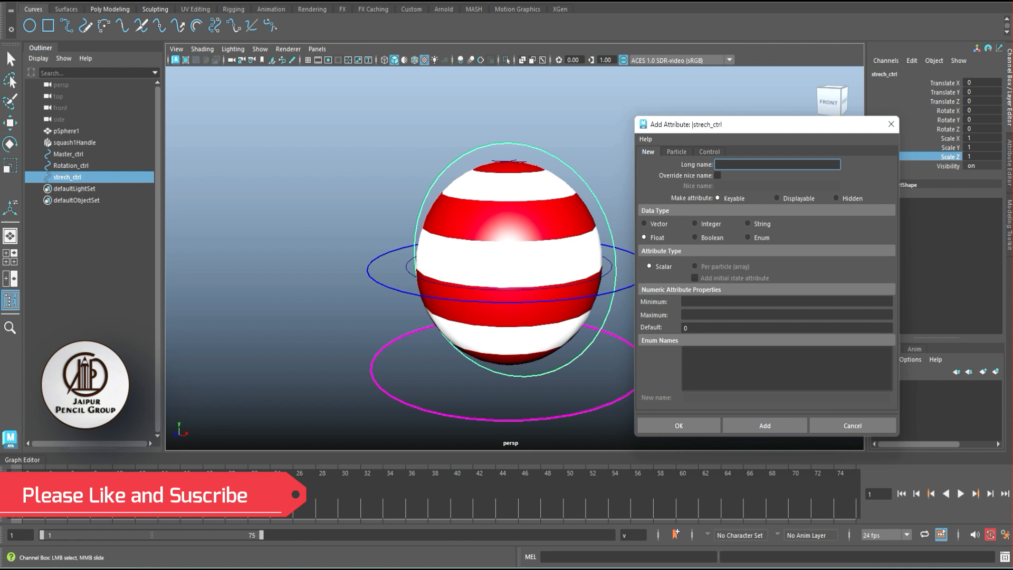
pyautogui.write('squash_ctrl')
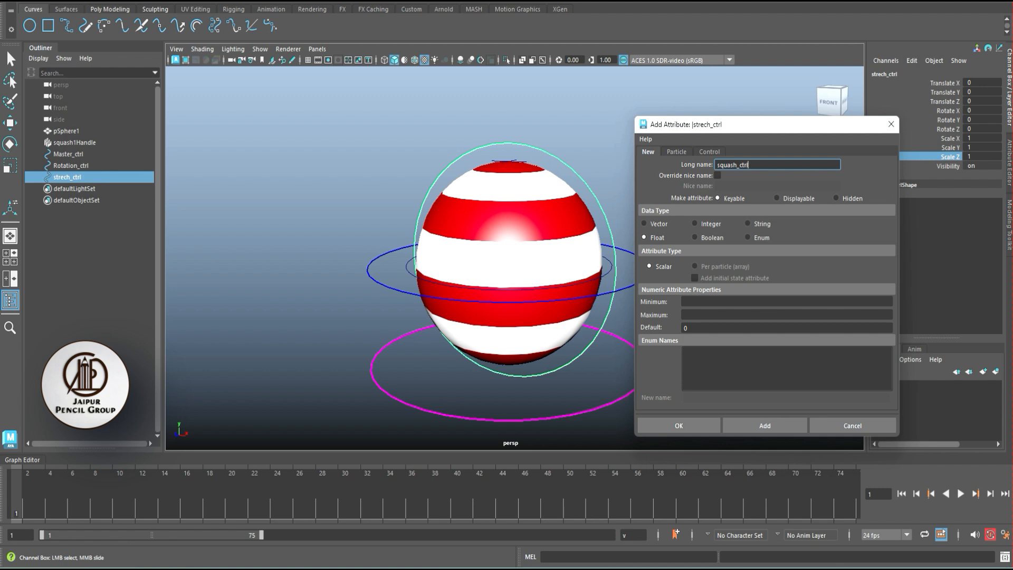
pyautogui.click(685, 301)
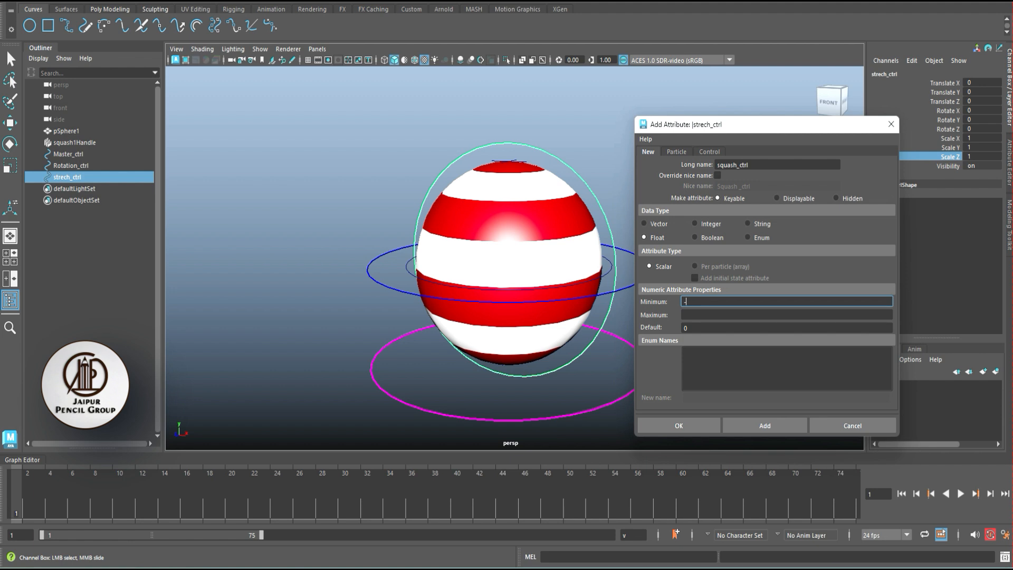
pyautogui.click(786, 316)
pyautogui.press('Tab')
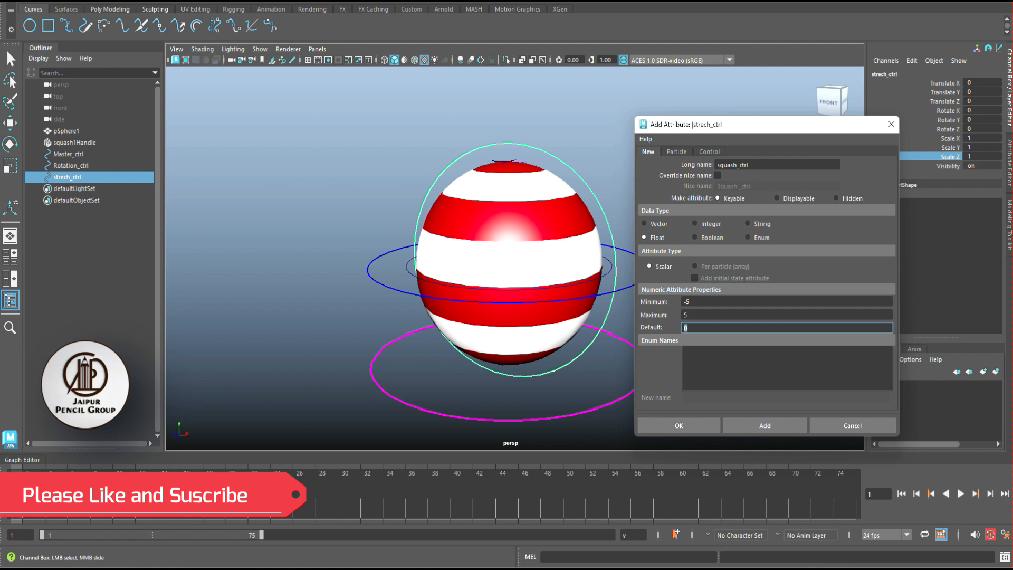
pyautogui.click(765, 425)
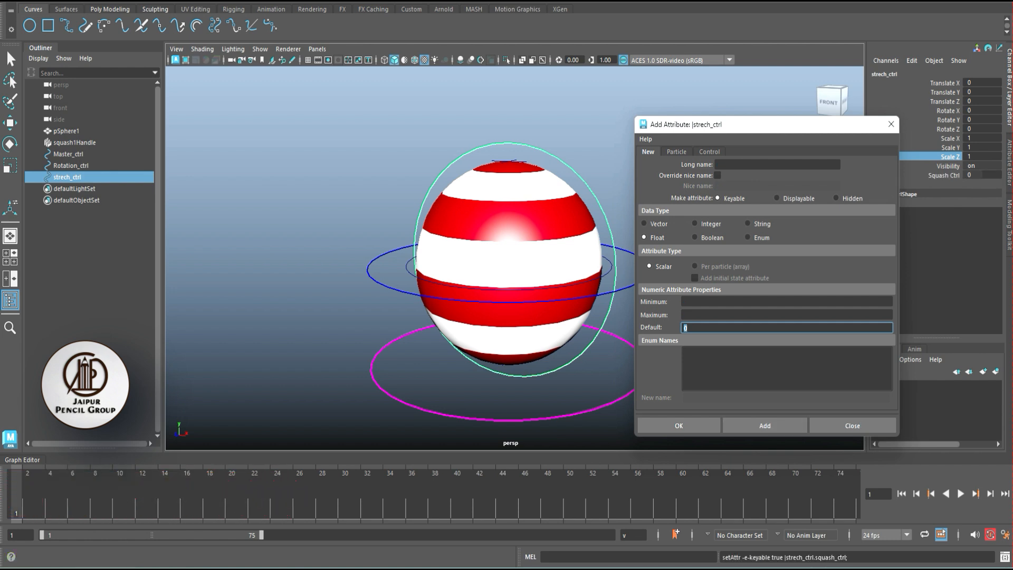
# - Raise strech_ctrl's Squash Ctrl value to 5 and close the Add Attribute window
pyautogui.click(943, 175)
pyautogui.moveTo(570, 159); pyautogui.dragTo(506, 158, button='middle')
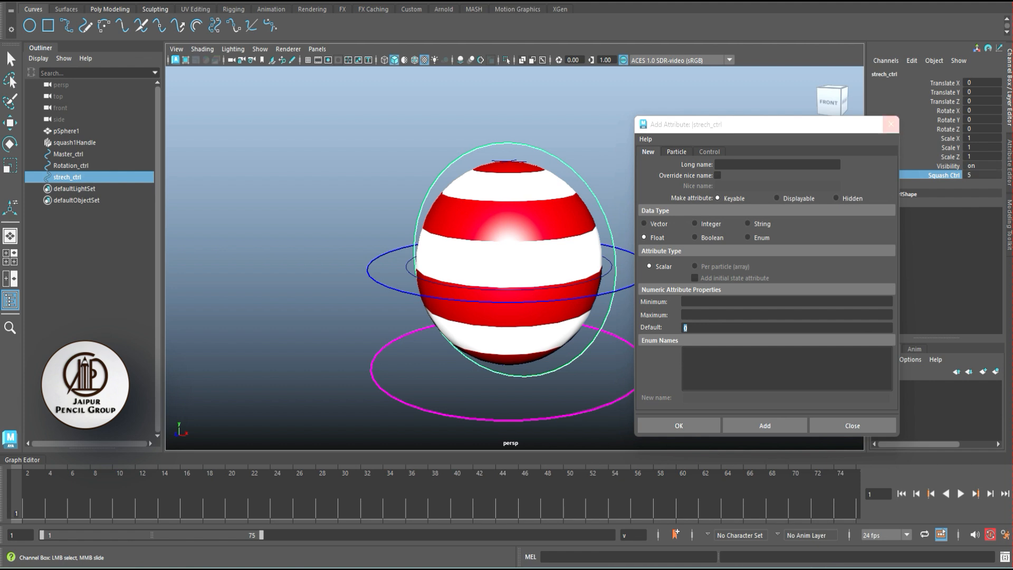
pyautogui.click(891, 125)
pyautogui.click(686, 175)
pyautogui.click(596, 196)
pyautogui.keyDown('alt'); pyautogui.moveTo(617, 198); pyautogui.dragTo(602, 210); pyautogui.keyUp('alt')
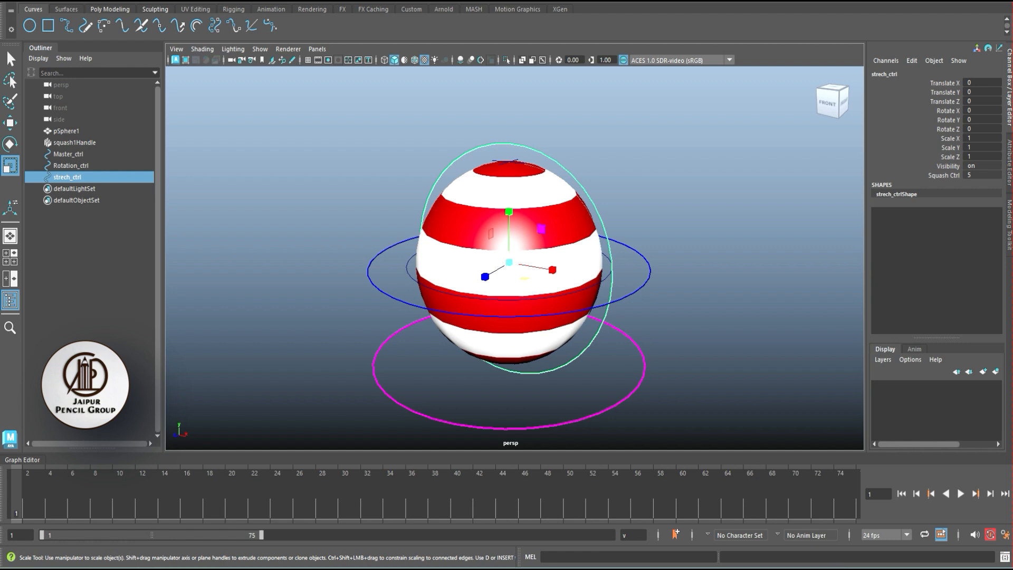
pyautogui.click(943, 176)
pyautogui.click(692, 182)
pyautogui.click(591, 199)
pyautogui.click(74, 142)
pyautogui.click(67, 176)
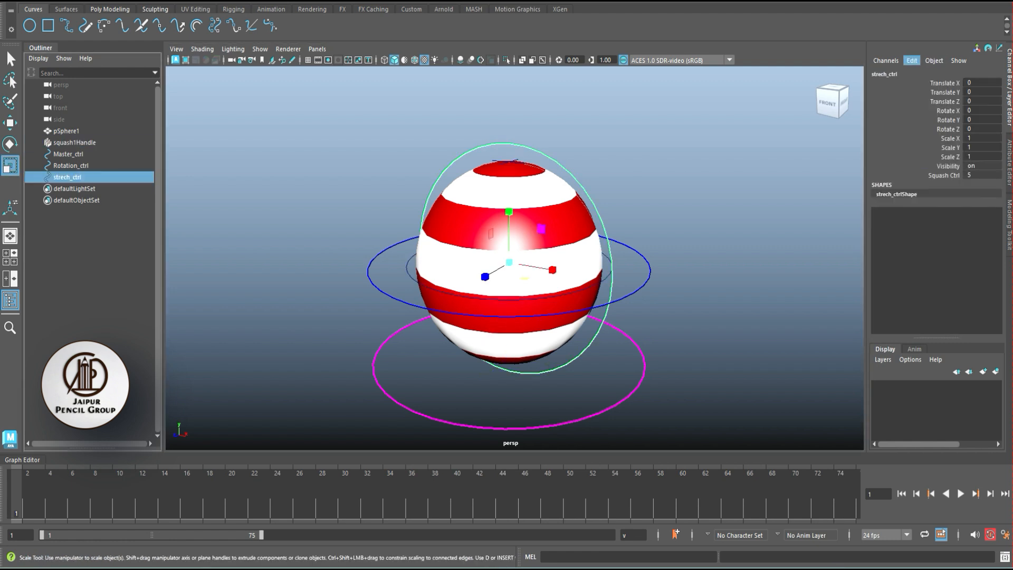
pyautogui.click(912, 60)
pyautogui.click(919, 107)
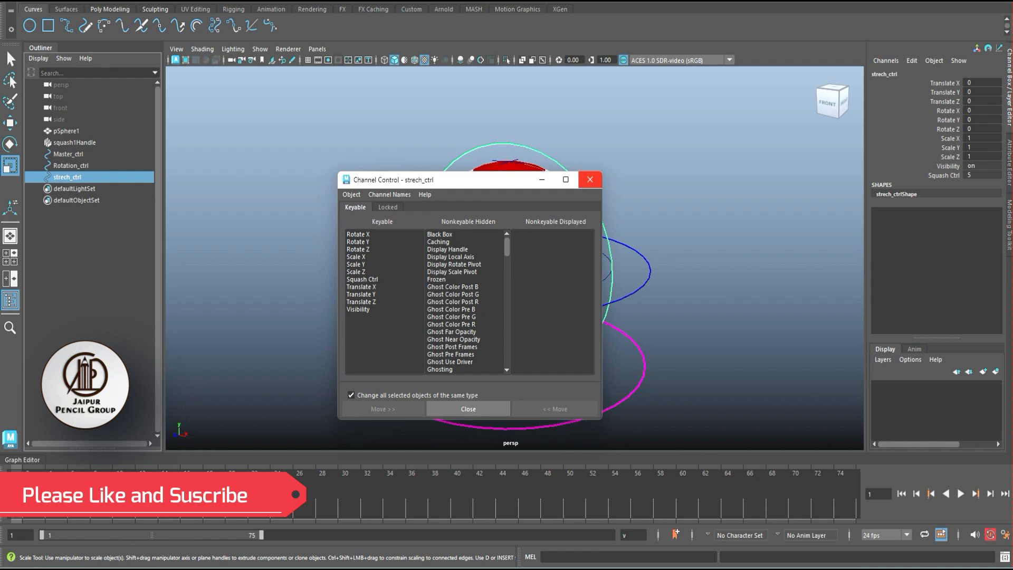
pyautogui.click(592, 179)
# - Open the Connection Editor with strech_ctrl as the output object and choose its squash_ctrl attribute
pyautogui.click(912, 60)
pyautogui.click(921, 118)
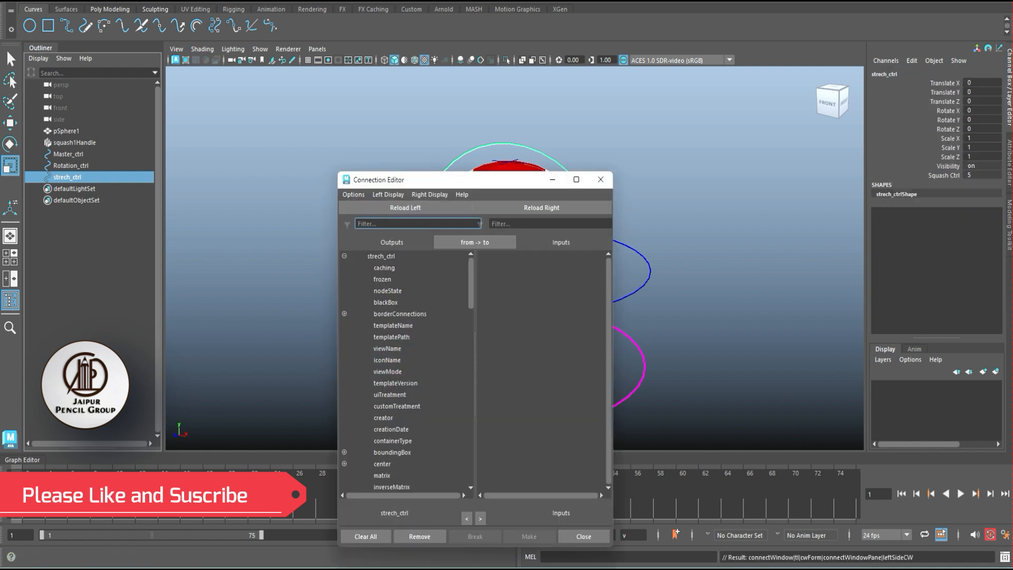
pyautogui.scroll(-15, 554, 359)
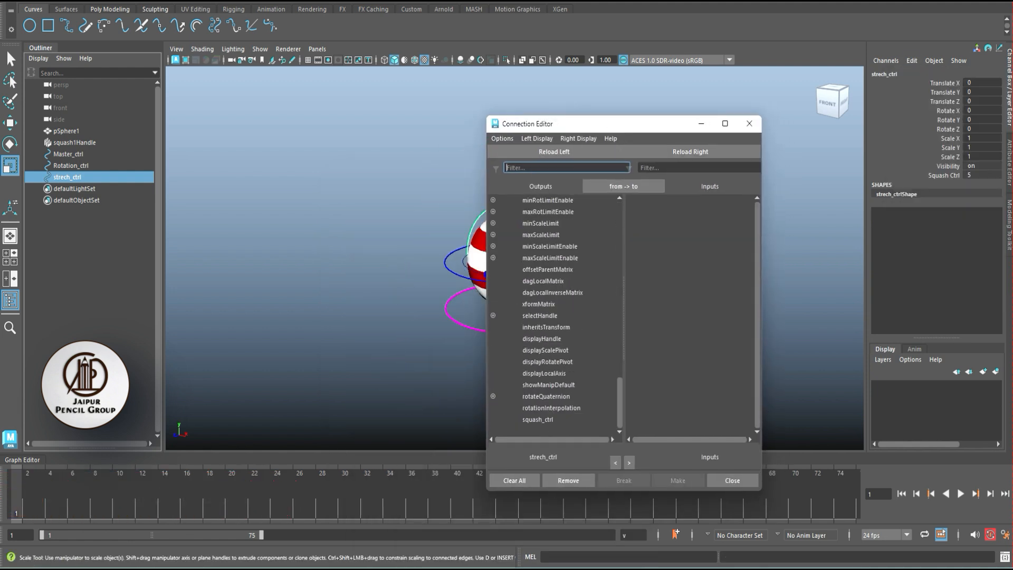
pyautogui.click(538, 419)
pyautogui.keyDown('alt'); pyautogui.moveTo(422, 327); pyautogui.dragTo(360, 337, button='middle'); pyautogui.keyUp('alt')
pyautogui.scroll(2, 423, 264)
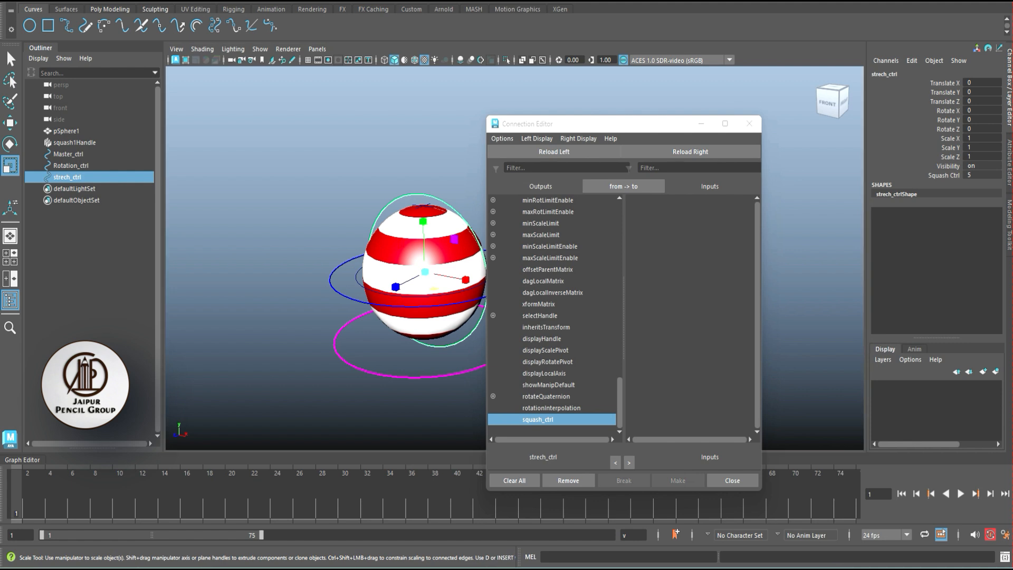
# - Try loading squash1Handle as the input object in the Connection Editor and look for its Factor attribute
pyautogui.click(74, 142)
pyautogui.click(691, 151)
pyautogui.moveTo(757, 231)
pyautogui.mouseDown()
pyautogui.moveTo(757, 397)
pyautogui.moveTo(757, 231)
pyautogui.mouseUp()
pyautogui.click(886, 204)
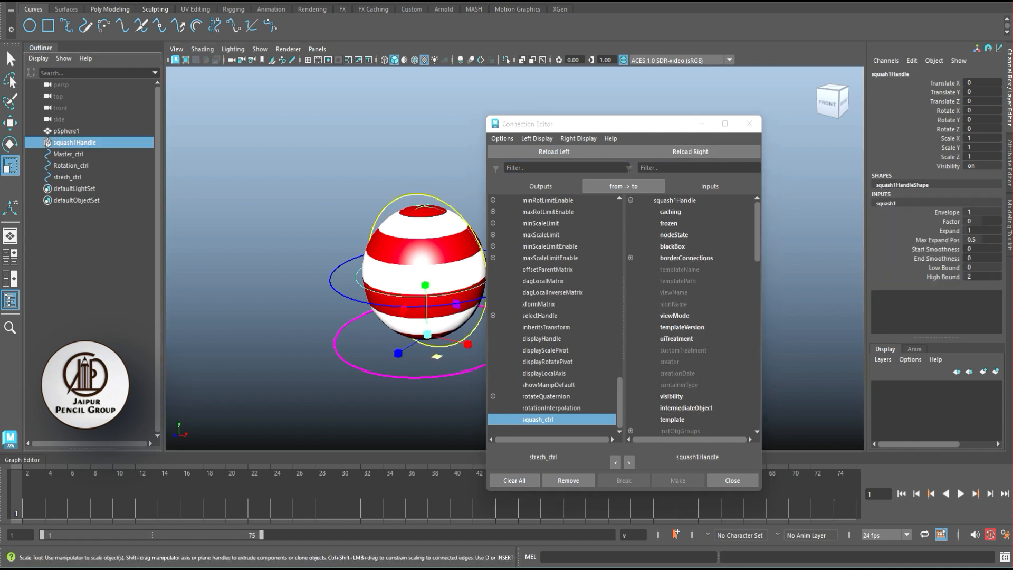
pyautogui.scroll(-19, 692, 315)
pyautogui.scroll(19, 692, 315)
pyautogui.click(567, 168)
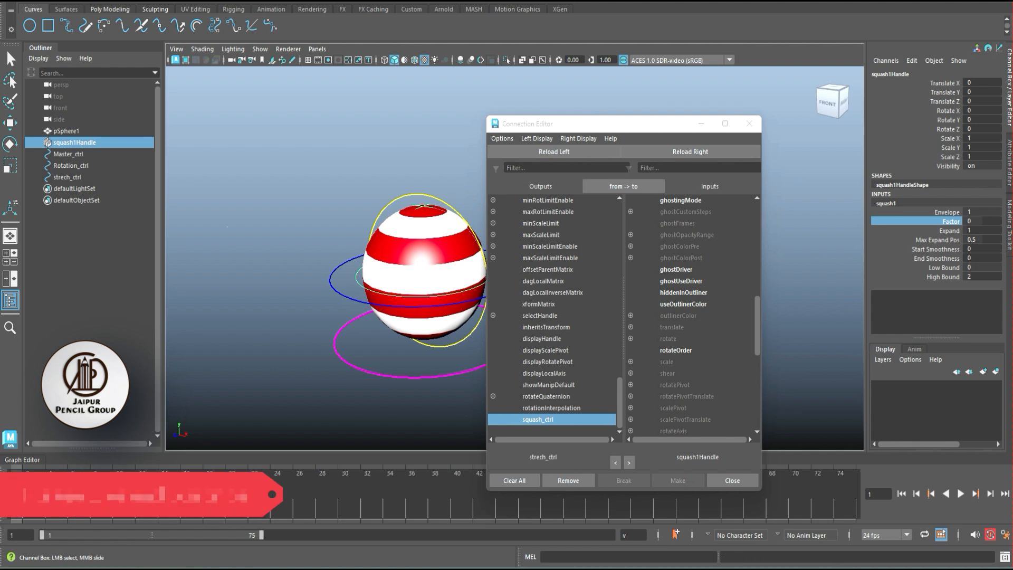
pyautogui.click(274, 222)
pyautogui.click(351, 299)
pyautogui.click(275, 222)
# - Edit strech_ctrl's squash_ctrl attribute to have a minimum of -0.5 and a maximum of 0.5
pyautogui.click(67, 178)
pyautogui.click(944, 175)
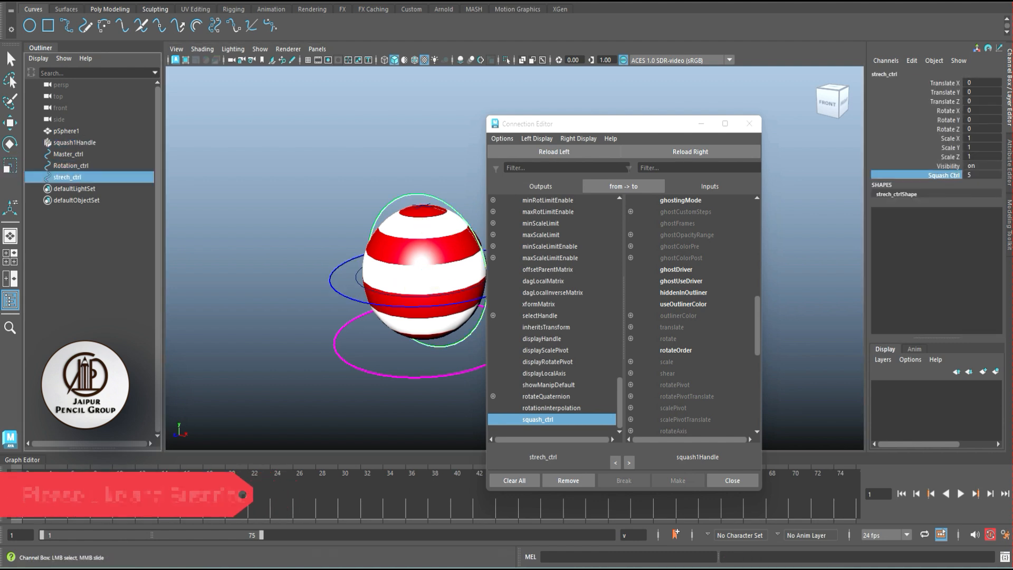
pyautogui.click(912, 61)
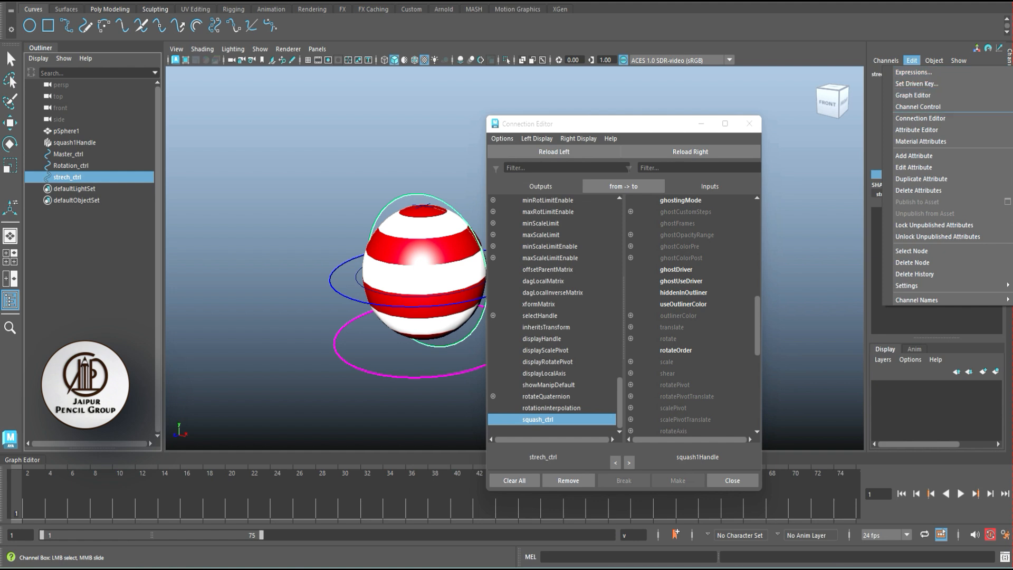
pyautogui.click(917, 156)
pyautogui.click(402, 221)
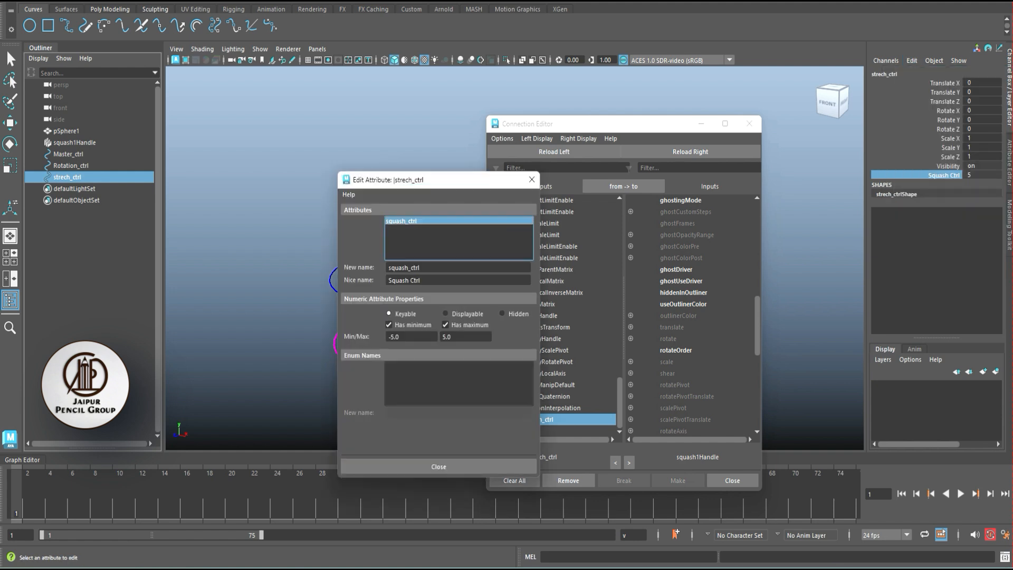
pyautogui.moveTo(402, 337); pyautogui.dragTo(386, 337)
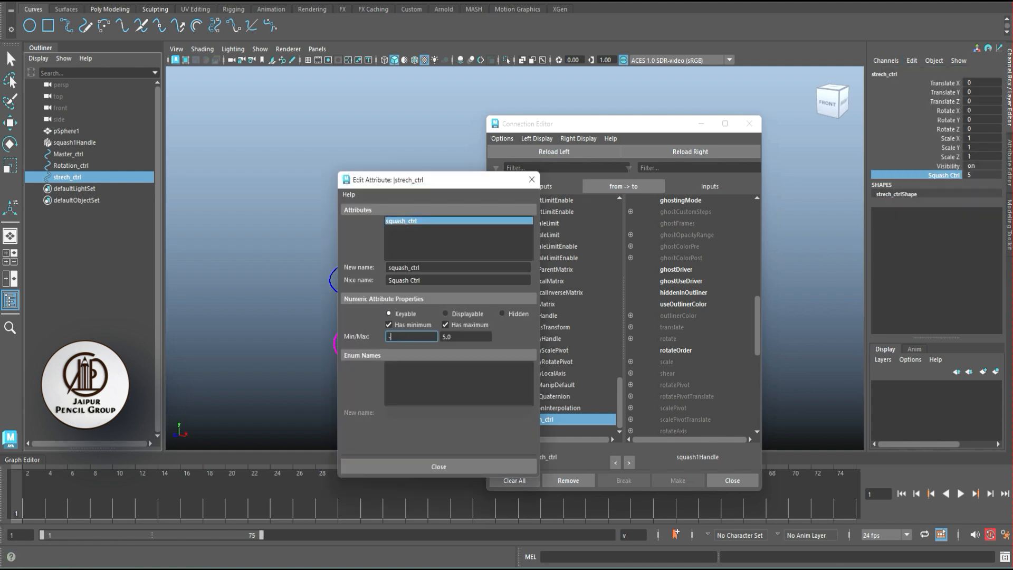
pyautogui.write('-0.5')
pyautogui.press('Tab')
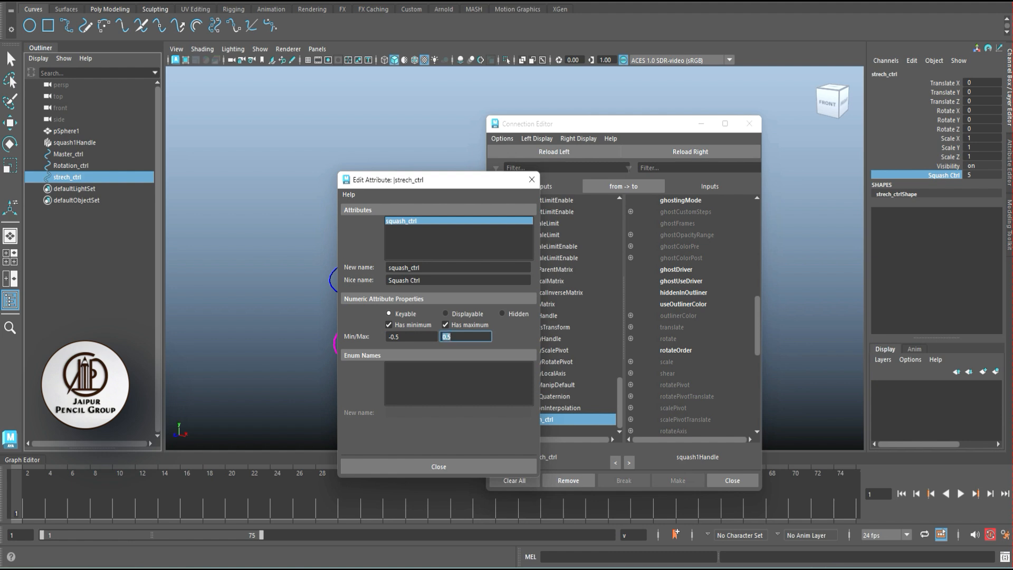
pyautogui.click(439, 466)
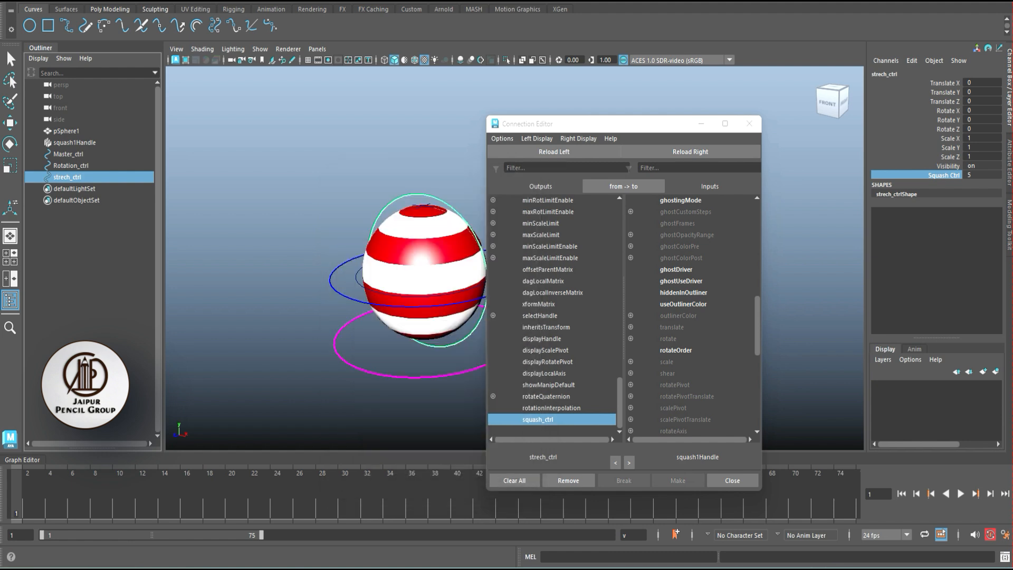
# - Set strech_ctrl's Squash Ctrl value to 0
pyautogui.moveTo(802, 174); pyautogui.dragTo(831, 113, button='middle')
pyautogui.click(981, 175)
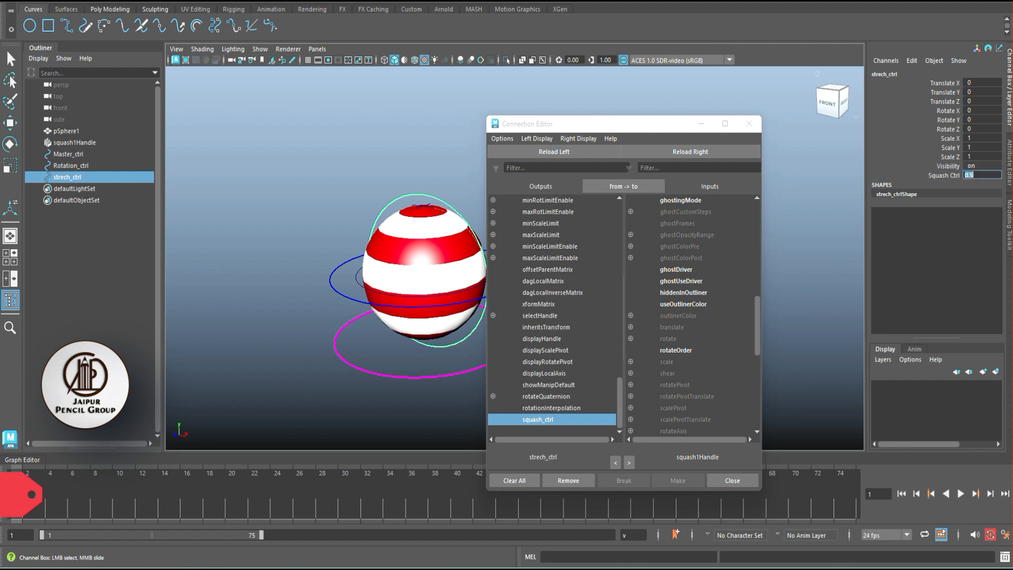
pyautogui.write('0')
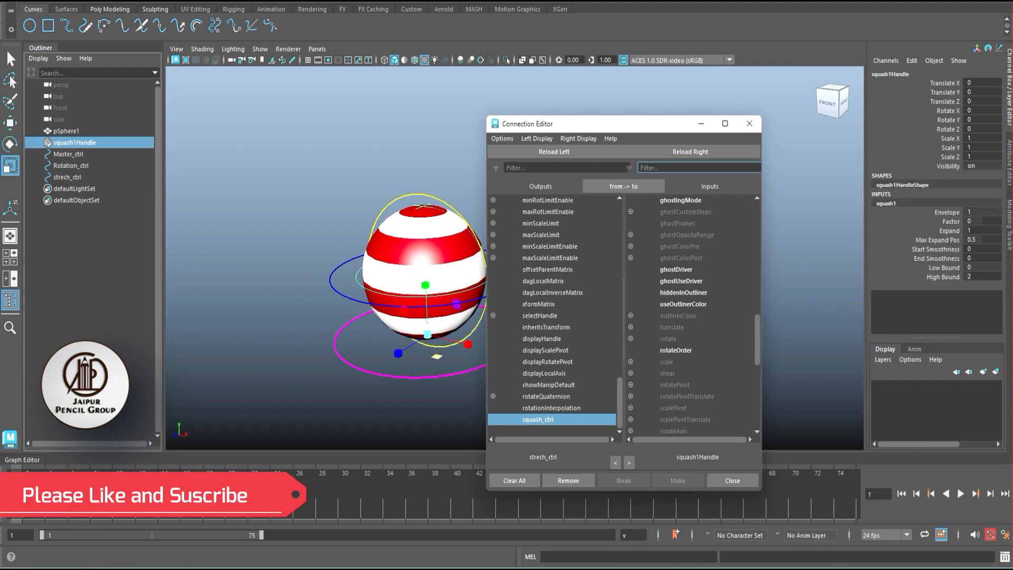
# - Select the squash1 deformer node that belongs to squash1Handle
pyautogui.click(285, 190)
pyautogui.click(75, 143)
pyautogui.hotkey('ctrl', 'a')
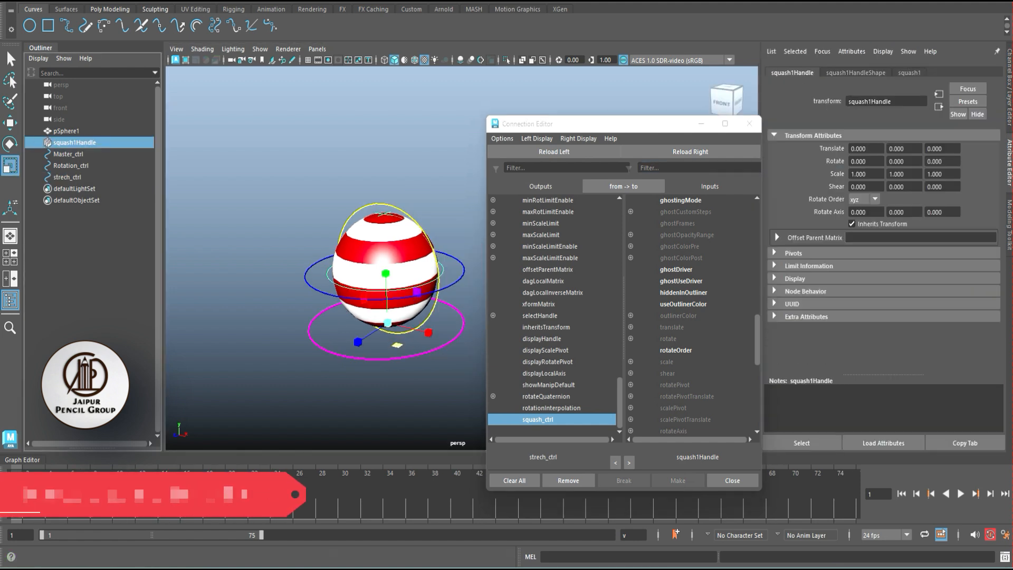
pyautogui.click(856, 73)
pyautogui.click(909, 72)
pyautogui.click(802, 443)
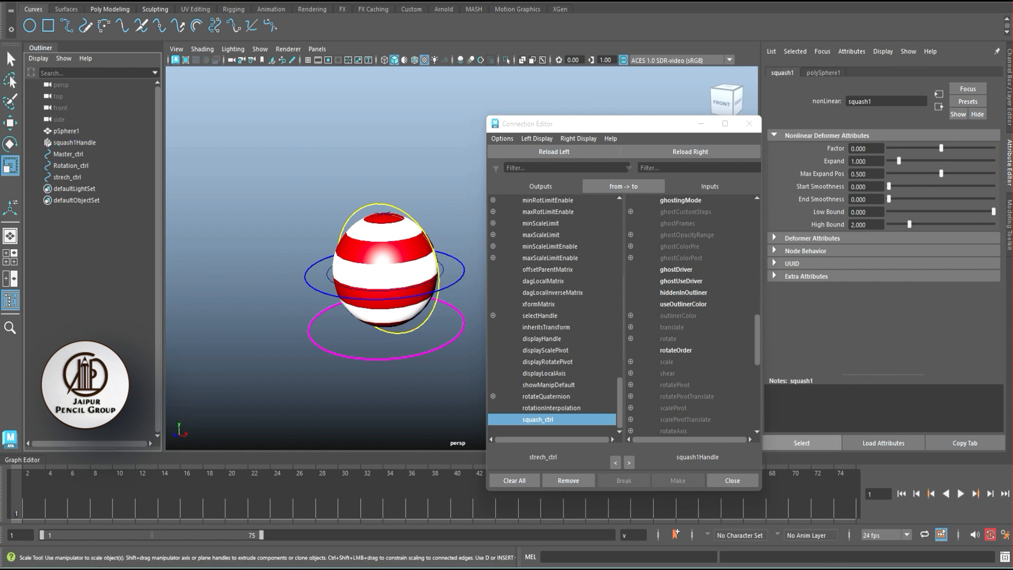
# - Load squash1 as the input object, connect strech_ctrl's squash_ctrl to its factor, and close the Connection Editor
pyautogui.click(691, 151)
pyautogui.moveTo(634, 124)
pyautogui.mouseDown()
pyautogui.moveTo(600, 122)
pyautogui.moveTo(628, 121)
pyautogui.mouseUp()
pyautogui.hotkey('ctrl', 'a')
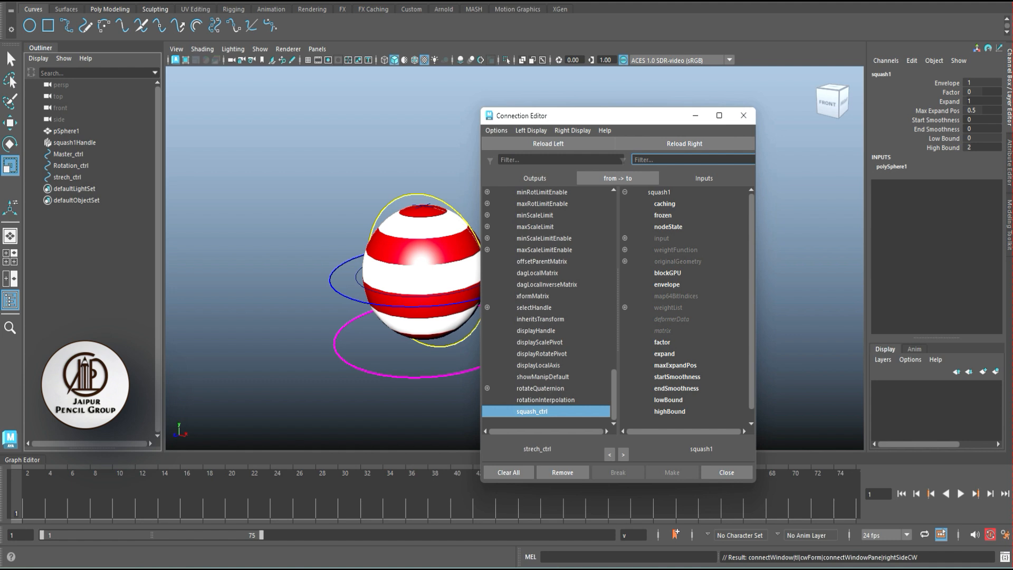
pyautogui.click(662, 343)
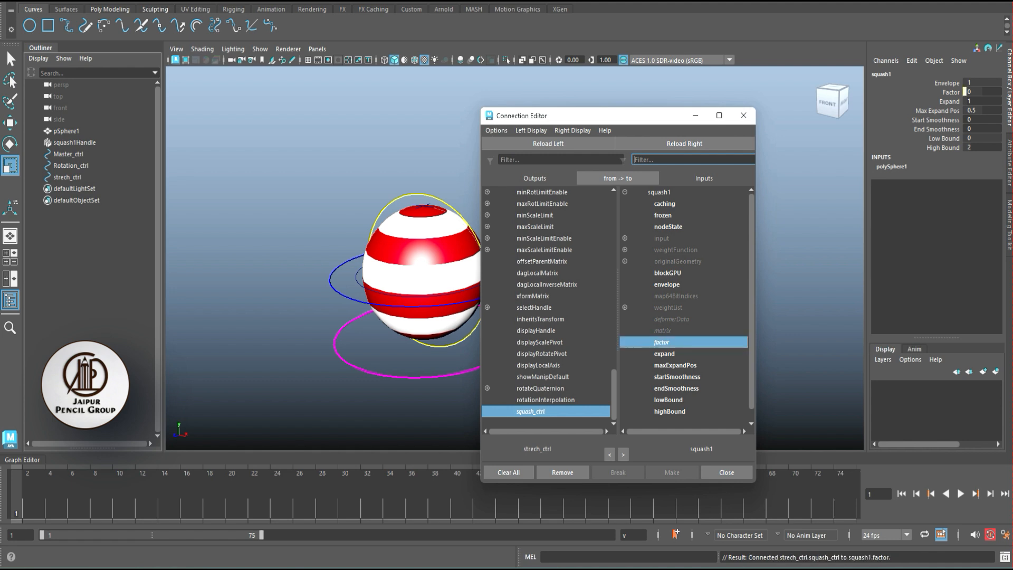
pyautogui.click(744, 115)
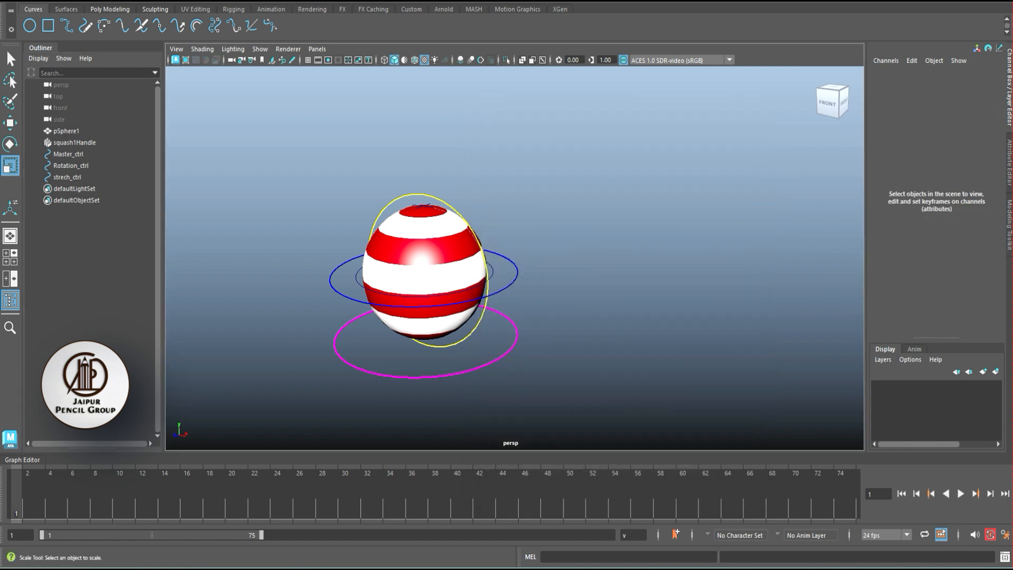
# - Lower strech_ctrl's Squash Ctrl to -0.5 and check the ball's squash from another angle
pyautogui.click(467, 226)
pyautogui.click(943, 176)
pyautogui.moveTo(607, 264); pyautogui.dragTo(527, 264, button='middle')
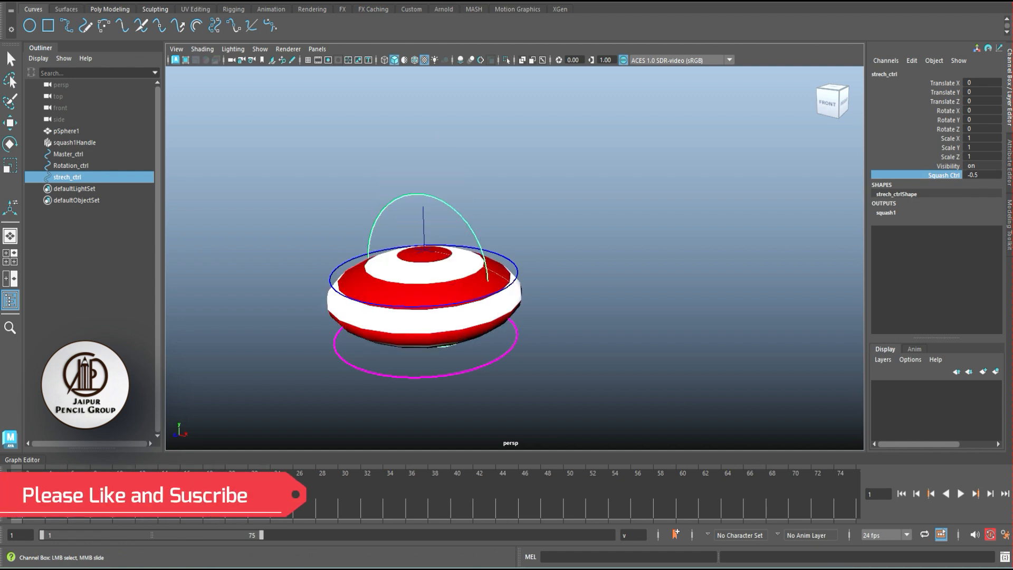
pyautogui.keyDown('alt'); pyautogui.moveTo(527, 264); pyautogui.dragTo(575, 240); pyautogui.keyUp('alt')
pyautogui.moveTo(528, 264)
pyautogui.mouseDown(button='middle')
pyautogui.moveTo(686, 264)
pyautogui.moveTo(528, 264)
pyautogui.mouseUp(button='middle')
pyautogui.keyDown('alt'); pyautogui.moveTo(528, 264); pyautogui.dragTo(527, 280); pyautogui.keyUp('alt')
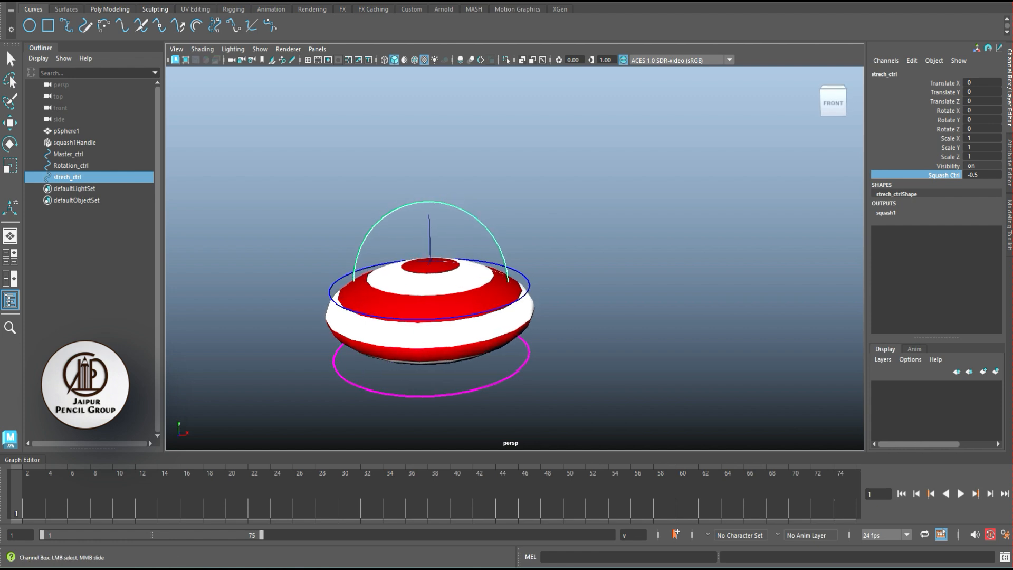
# - Reset strech_ctrl's Squash Ctrl value to 0
pyautogui.keyDown('alt'); pyautogui.moveTo(528, 280); pyautogui.dragTo(570, 272, button='middle'); pyautogui.keyUp('alt')
pyautogui.keyDown('alt'); pyautogui.moveTo(570, 272); pyautogui.dragTo(569, 282); pyautogui.keyUp('alt')
pyautogui.click(982, 175)
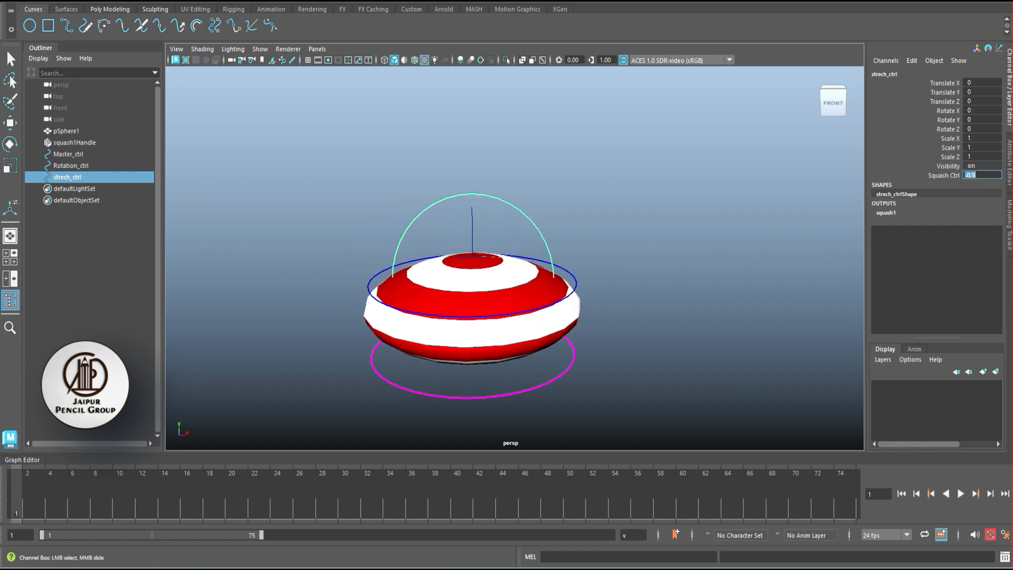
pyautogui.write('0')
pyautogui.press('Return')
# - Edit strech_ctrl's squash_ctrl attribute to a minimum of -1 and a maximum of 1, and close the attribute editing window
pyautogui.click(945, 176)
pyautogui.click(912, 60)
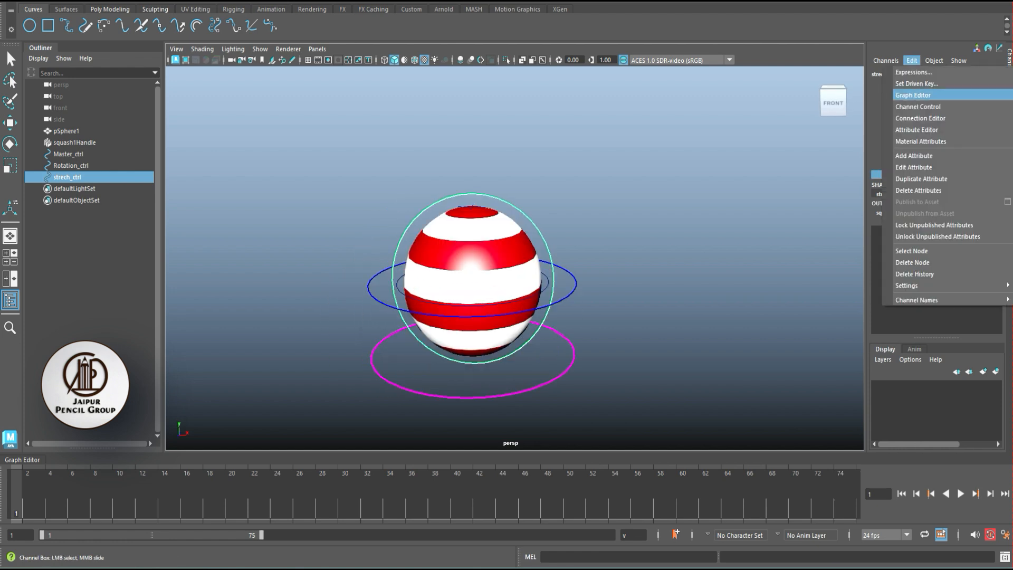
pyautogui.click(913, 167)
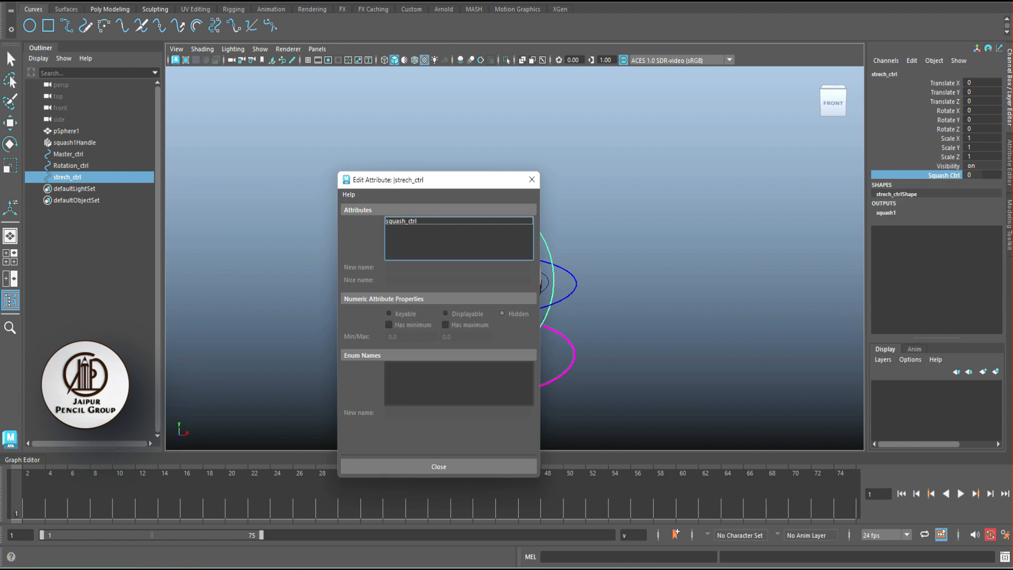
pyautogui.moveTo(438, 179); pyautogui.dragTo(660, 107)
pyautogui.click(628, 149)
pyautogui.doubleClick(633, 264)
pyautogui.write('-')
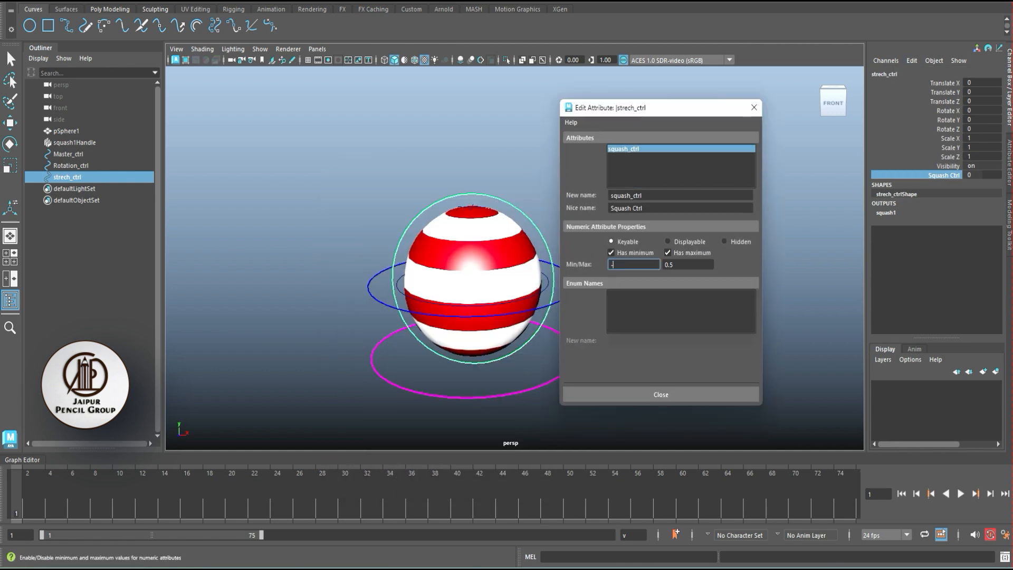
pyautogui.write('1')
pyautogui.press('Tab')
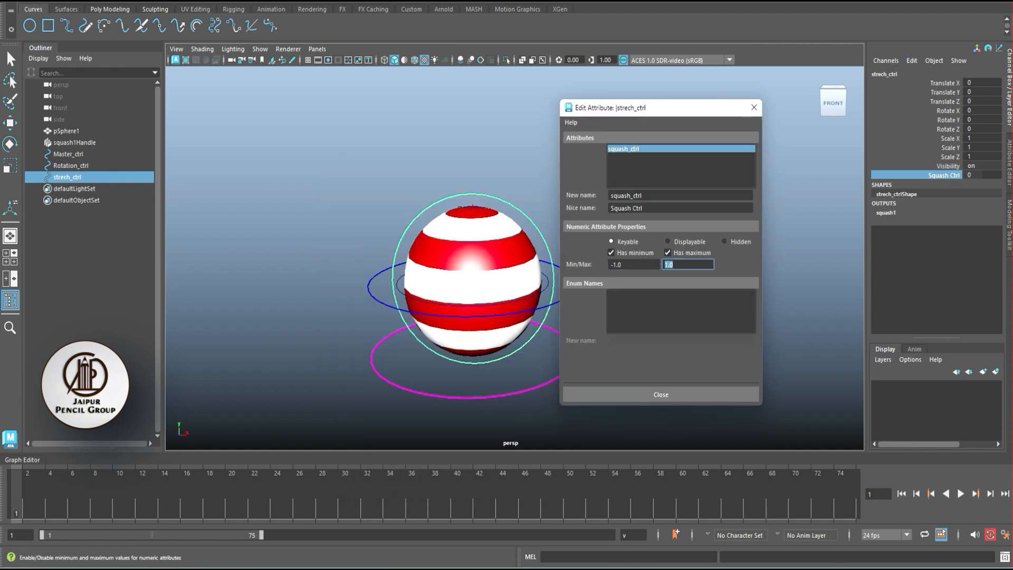
pyautogui.click(661, 394)
# - Test the ball's squash by varying strech_ctrl's Squash Ctrl through its range, and return the value to 0
pyautogui.press('r')
pyautogui.click(948, 166)
pyautogui.click(944, 175)
pyautogui.moveTo(633, 264); pyautogui.dragTo(578, 264, button='middle')
pyautogui.click(981, 175)
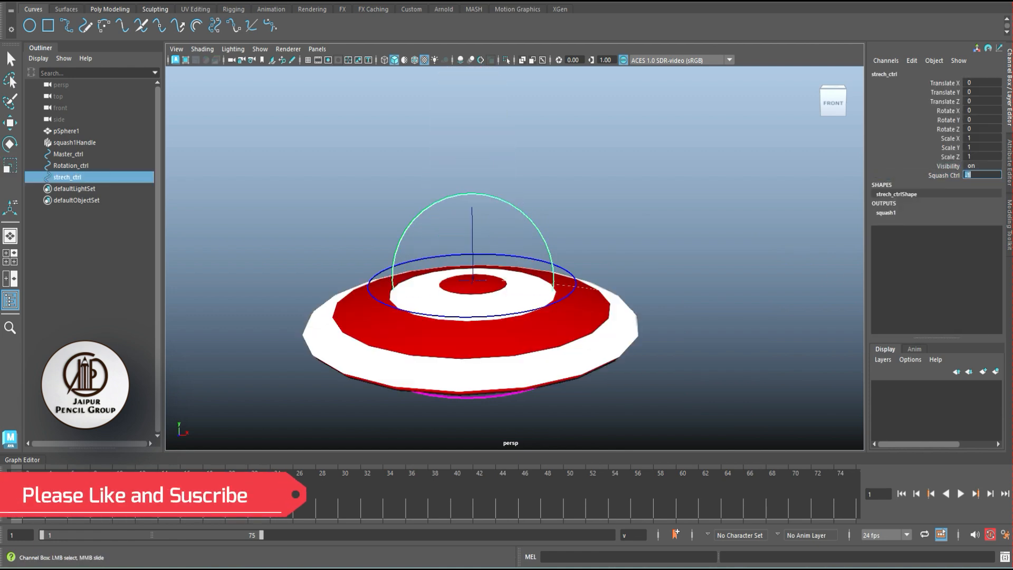
pyautogui.write('0')
pyautogui.press('Return')
# - Lock and hide all translate, rotate, scale and visibility channels of strech_ctrl, keeping only Squash Ctrl available
pyautogui.click(623, 243)
pyautogui.click(549, 246)
pyautogui.moveTo(945, 82); pyautogui.dragTo(945, 156)
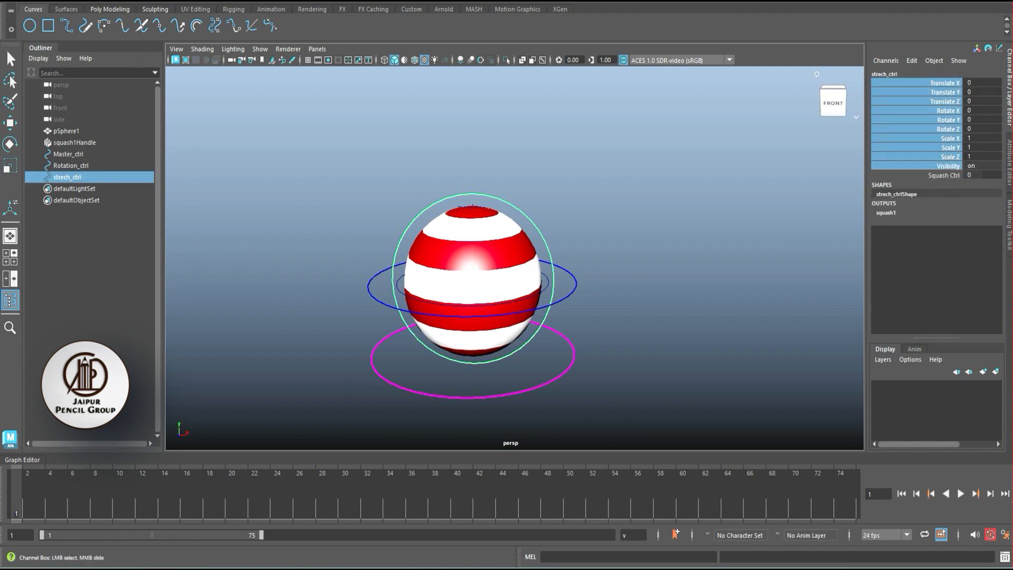
pyautogui.rightClick(929, 165)
pyautogui.moveTo(928, 368)
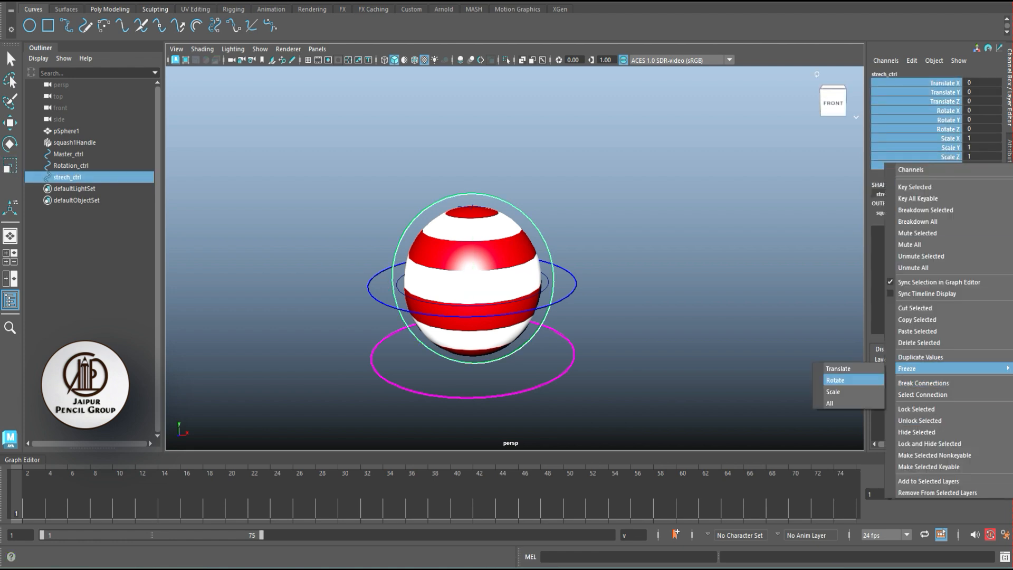
pyautogui.click(929, 444)
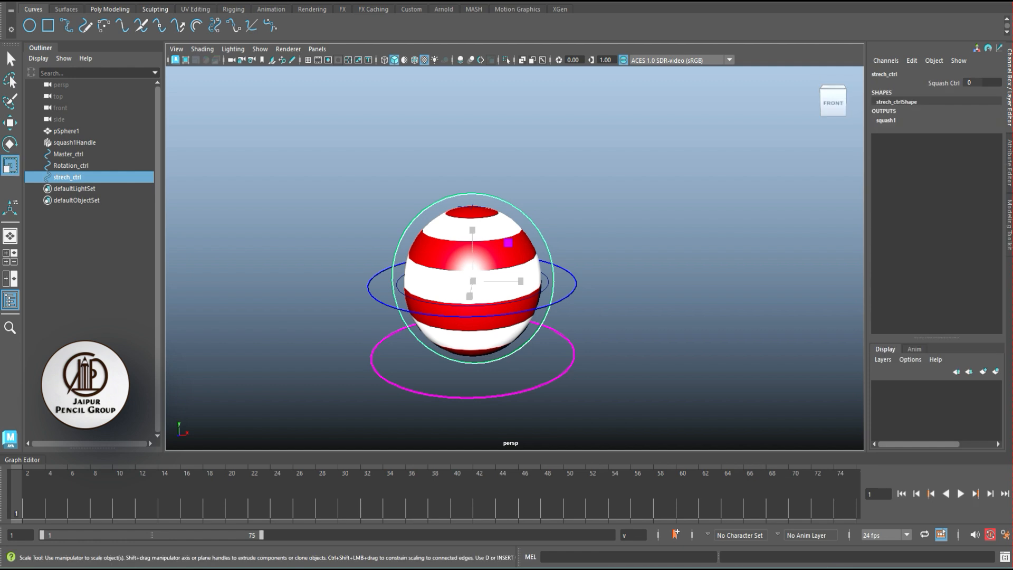
# - Lock and hide the translate and scale channels of Rotation_ctrl
pyautogui.click(634, 264)
pyautogui.scroll(-2, 606, 269)
pyautogui.scroll(5, 607, 270)
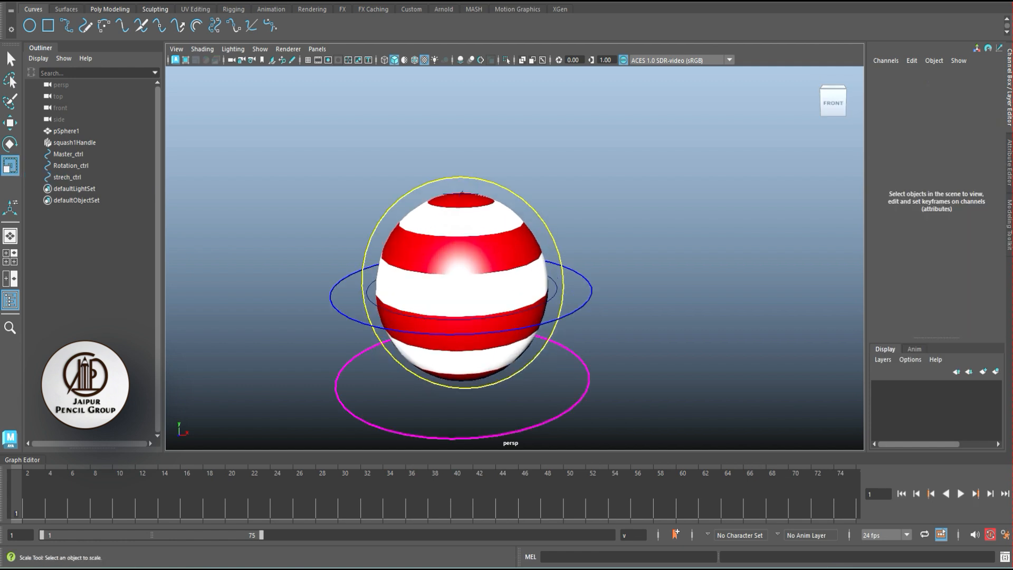
pyautogui.click(562, 269)
pyautogui.click(638, 308)
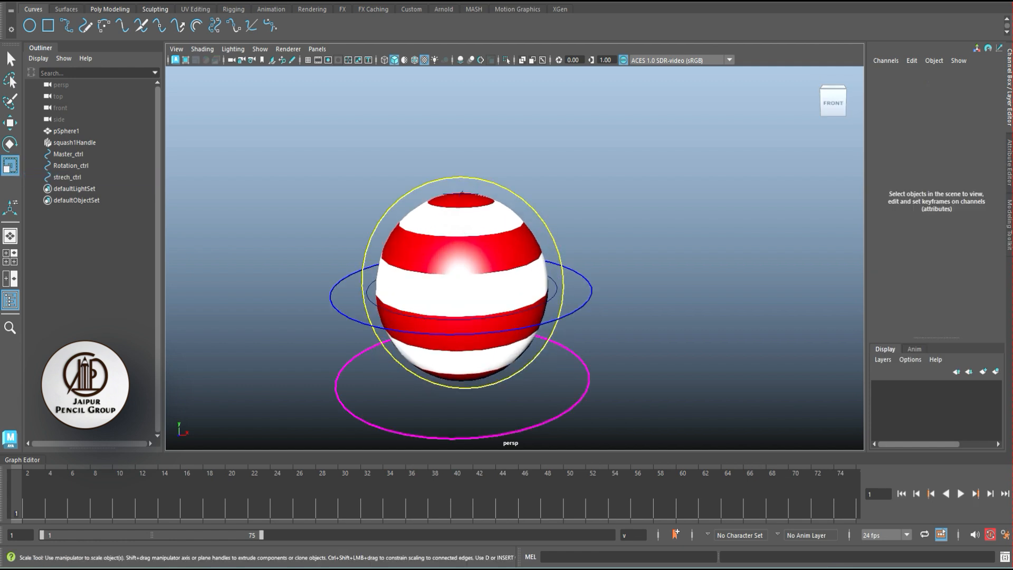
pyautogui.click(590, 298)
pyautogui.moveTo(944, 83); pyautogui.dragTo(945, 101)
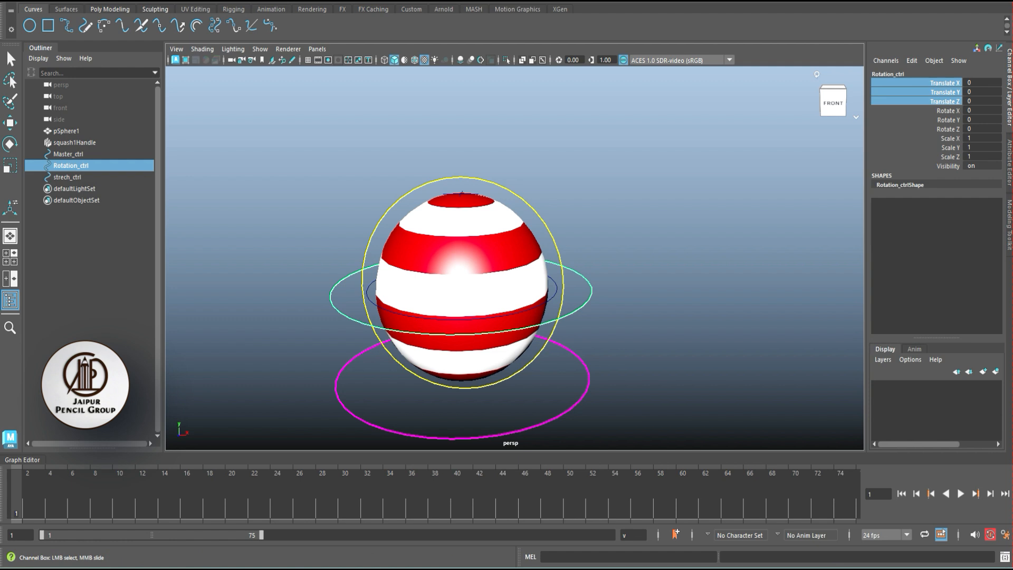
pyautogui.keyDown('ctrl'); pyautogui.moveTo(945, 138); pyautogui.dragTo(945, 157); pyautogui.keyUp('ctrl')
pyautogui.rightClick(945, 157)
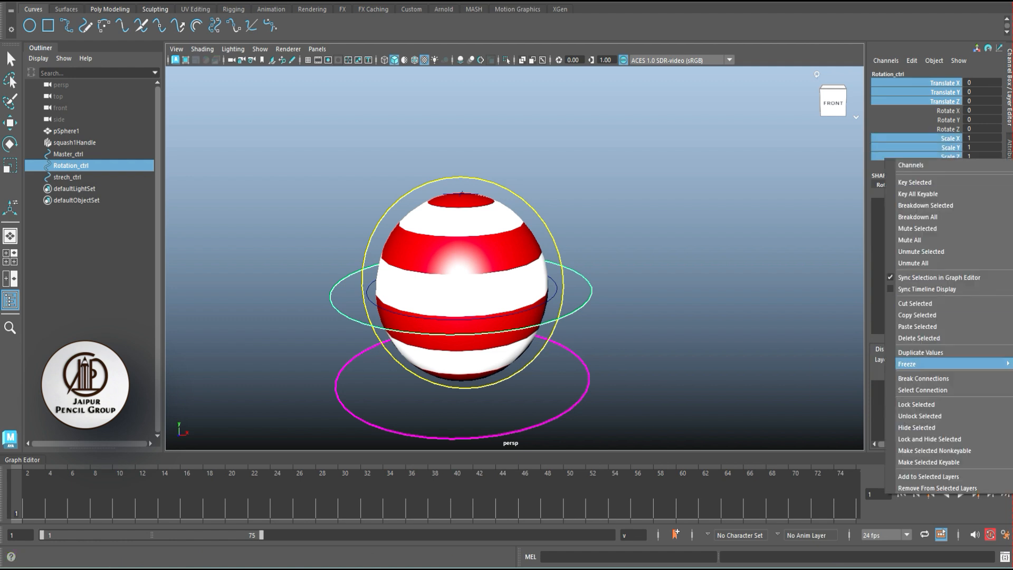
pyautogui.moveTo(929, 364)
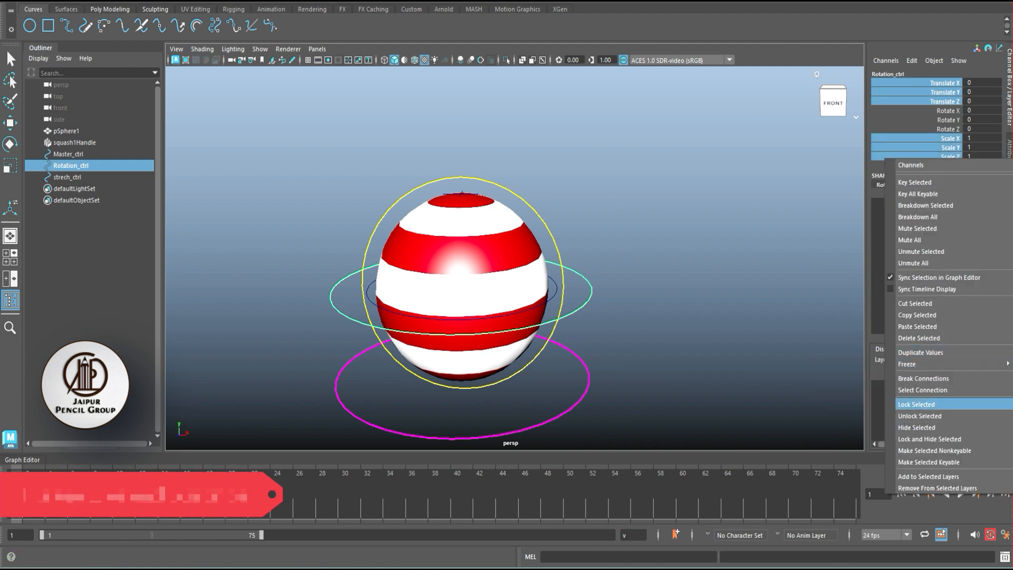
pyautogui.click(930, 439)
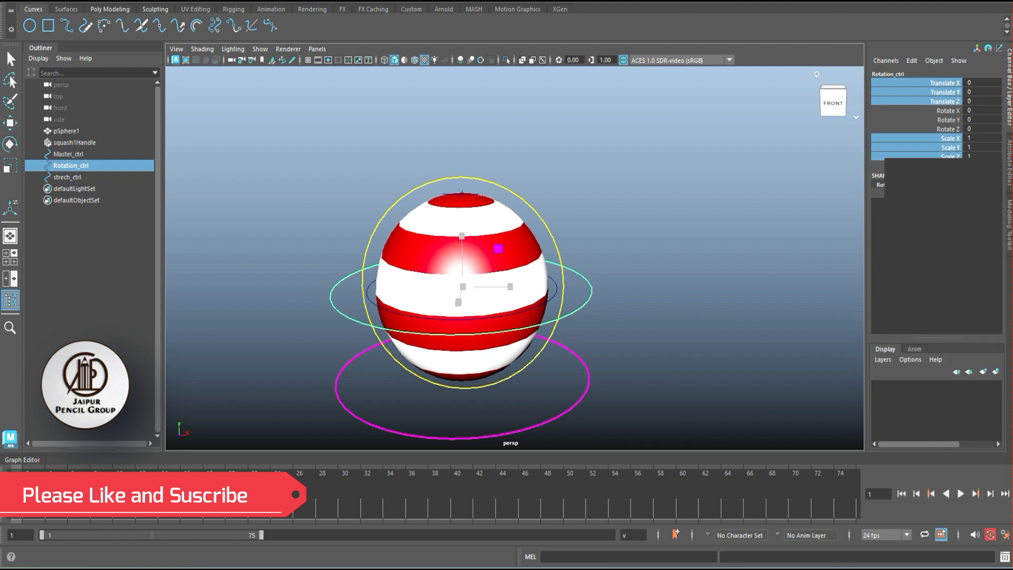
# - Try locking and hiding the three rotate channels of Master_ctrl
pyautogui.click(681, 264)
pyautogui.keyDown('alt'); pyautogui.moveTo(681, 264); pyautogui.dragTo(644, 274); pyautogui.keyUp('alt')
pyautogui.click(528, 419)
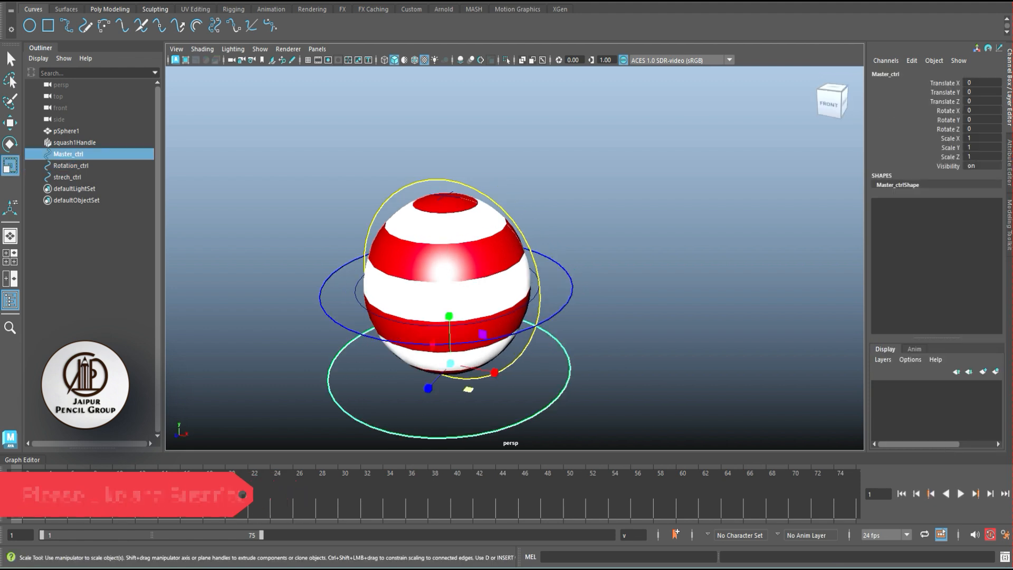
pyautogui.moveTo(947, 110); pyautogui.dragTo(947, 129)
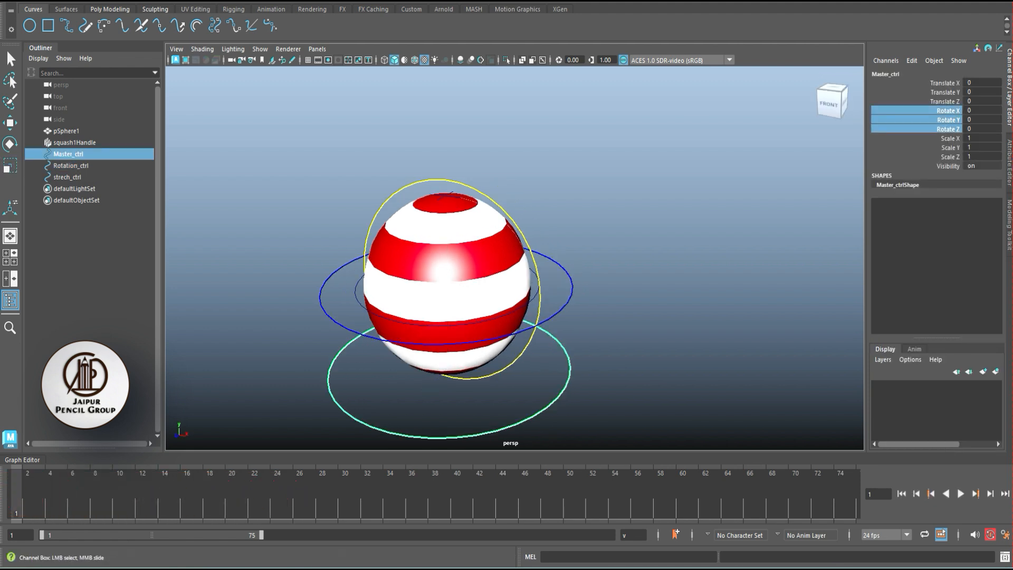
pyautogui.rightClick(947, 128)
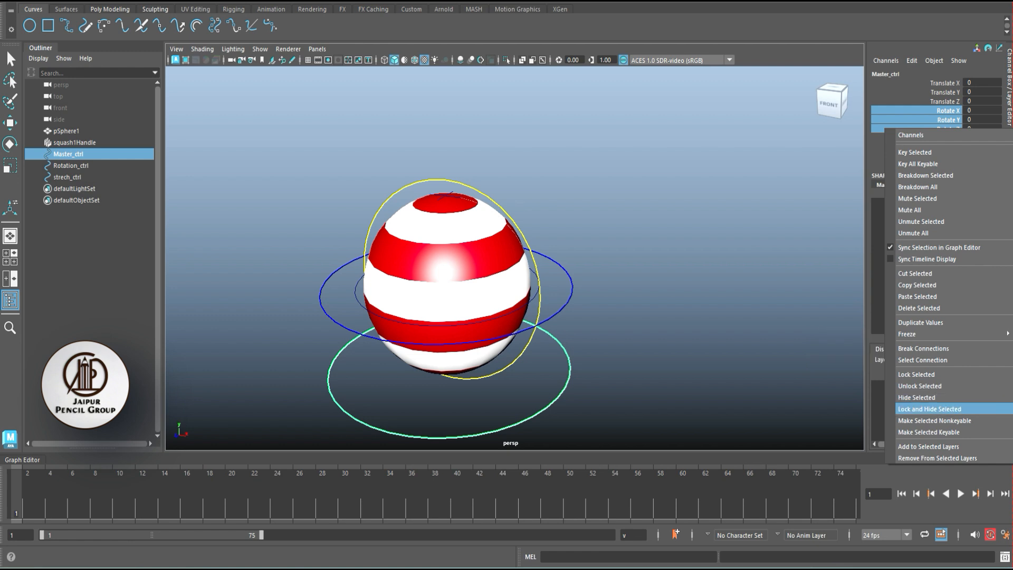
pyautogui.click(930, 409)
pyautogui.click(707, 327)
pyautogui.hotkey('ctrl', 'z')
pyautogui.hotkey('ctrl', 'z')
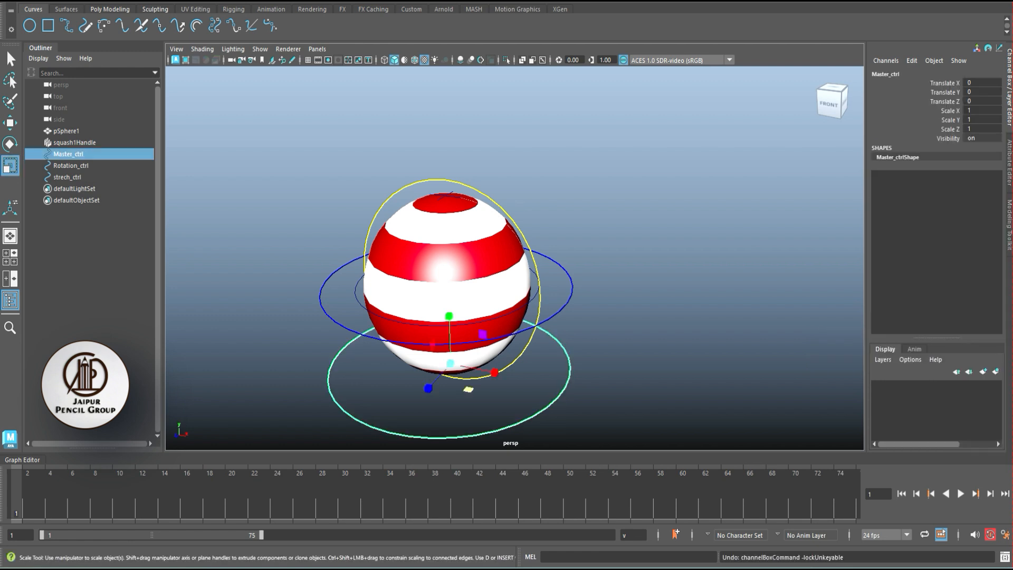
# - Parent pSphere1 under Rotation_ctrl and squash1Handle under strech_ctrl, and place both controls under Master_ctrl
pyautogui.click(707, 327)
pyautogui.click(69, 155)
pyautogui.click(65, 131)
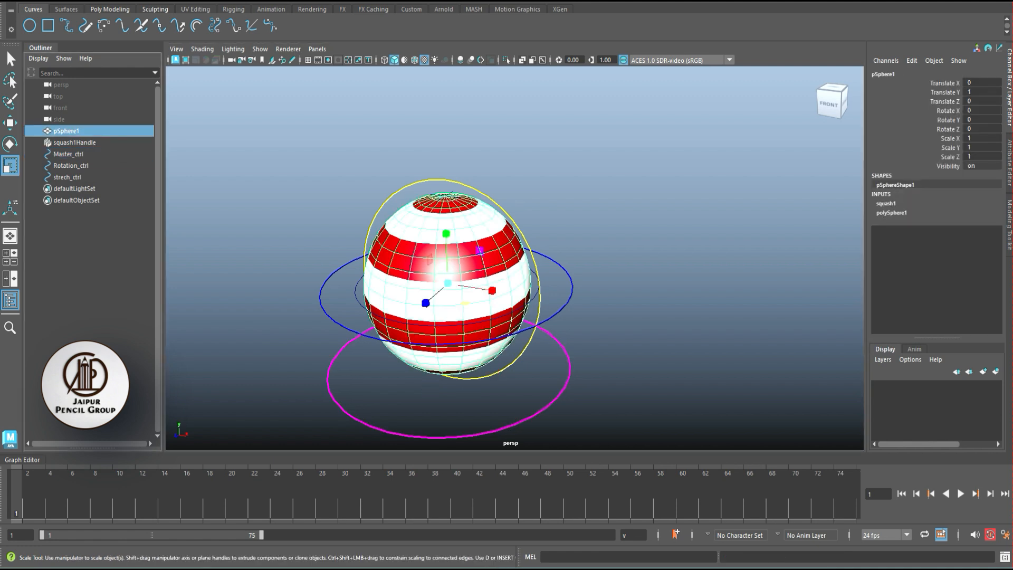
pyautogui.click(85, 143)
pyautogui.moveTo(84, 143); pyautogui.dragTo(78, 178, button='middle')
pyautogui.click(66, 131)
pyautogui.moveTo(66, 131)
pyautogui.mouseDown(button='middle')
pyautogui.moveTo(71, 155)
pyautogui.moveTo(68, 131)
pyautogui.mouseUp(button='middle')
pyautogui.click(71, 142)
pyautogui.keyDown('shift'); pyautogui.click(67, 155); pyautogui.keyUp('shift')
pyautogui.click(68, 130)
# - Test scaling, rotating and moving the whole rig with Master_ctrl, undoing each transform
pyautogui.click(607, 365)
pyautogui.click(571, 370)
pyautogui.press('e')
pyautogui.press('r')
pyautogui.moveTo(450, 363); pyautogui.dragTo(505, 363)
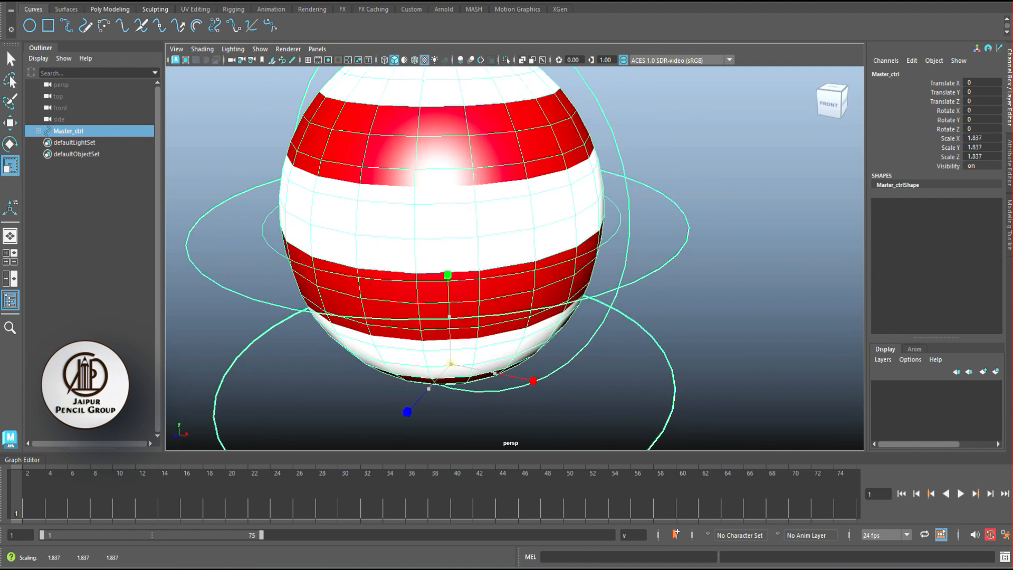
pyautogui.hotkey('ctrl', 'z')
pyautogui.scroll(-5, 496, 316)
pyautogui.press('e')
pyautogui.moveTo(499, 307); pyautogui.dragTo(549, 336)
pyautogui.hotkey('ctrl', 'z')
pyautogui.press('w')
pyautogui.hotkey('ctrl', 'z')
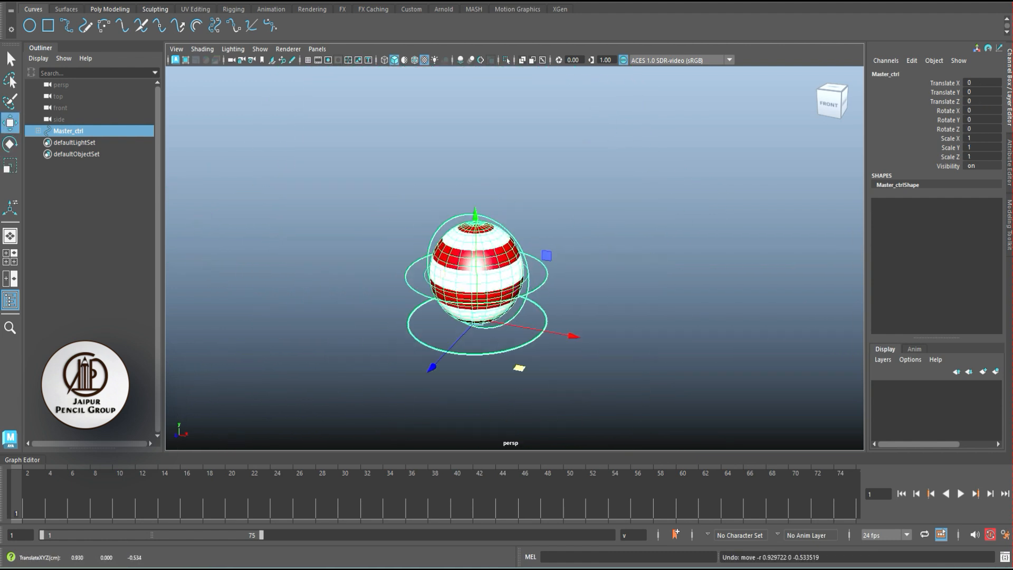
# - Test rotating the ball in several directions with Rotation_ctrl, and undo the rotations
pyautogui.click(591, 370)
pyautogui.click(548, 275)
pyautogui.press('e')
pyautogui.press('w')
pyautogui.moveTo(532, 228); pyautogui.dragTo(551, 323)
pyautogui.click(591, 274)
pyautogui.click(548, 274)
pyautogui.press('e')
pyautogui.moveTo(550, 217); pyautogui.dragTo(540, 199)
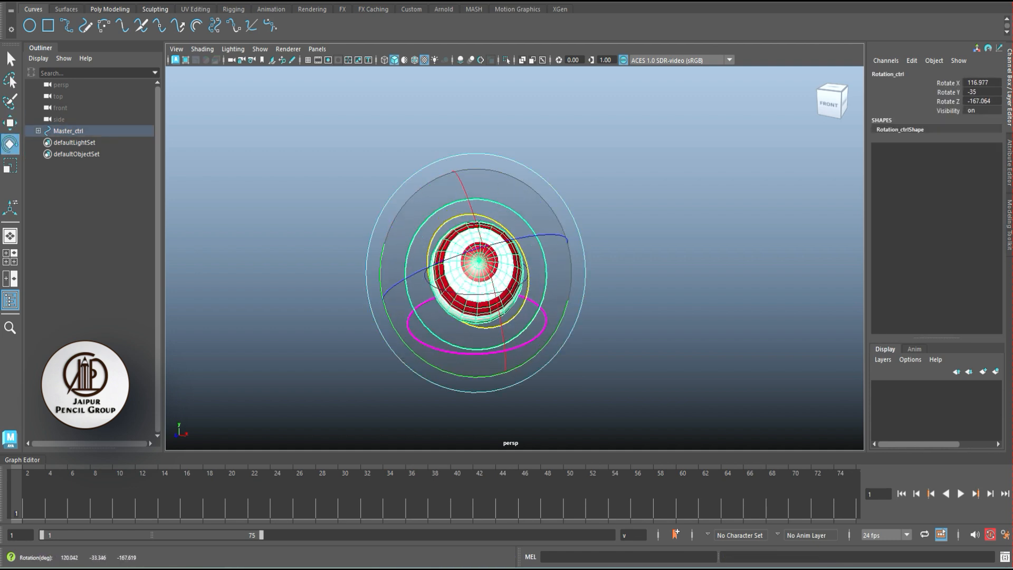
pyautogui.scroll(2, 527, 274)
pyautogui.keyDown('alt'); pyautogui.moveTo(560, 263); pyautogui.dragTo(607, 264); pyautogui.keyUp('alt')
pyautogui.moveTo(550, 201); pyautogui.dragTo(577, 263)
pyautogui.hotkey('ctrl', 'z')
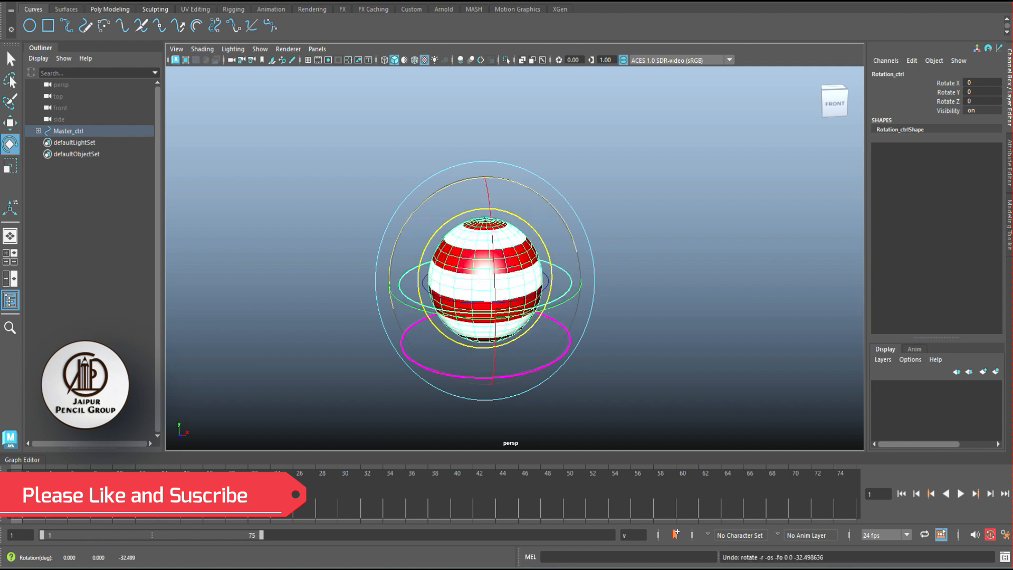
# - Test the upright ball's squash and stretch with strech_ctrl's Squash Ctrl, and undo the change
pyautogui.click(644, 227)
pyautogui.click(547, 251)
pyautogui.click(944, 83)
pyautogui.moveTo(634, 254); pyautogui.dragTo(575, 253, button='middle')
pyautogui.hotkey('ctrl', 'z')
# - Tilt the ball with Rotation_ctrl and test strech_ctrl's Squash Ctrl on it, undoing the squash changes
pyautogui.click(567, 270)
pyautogui.press('e')
pyautogui.moveTo(526, 185); pyautogui.dragTo(561, 217)
pyautogui.click(627, 216)
pyautogui.click(547, 250)
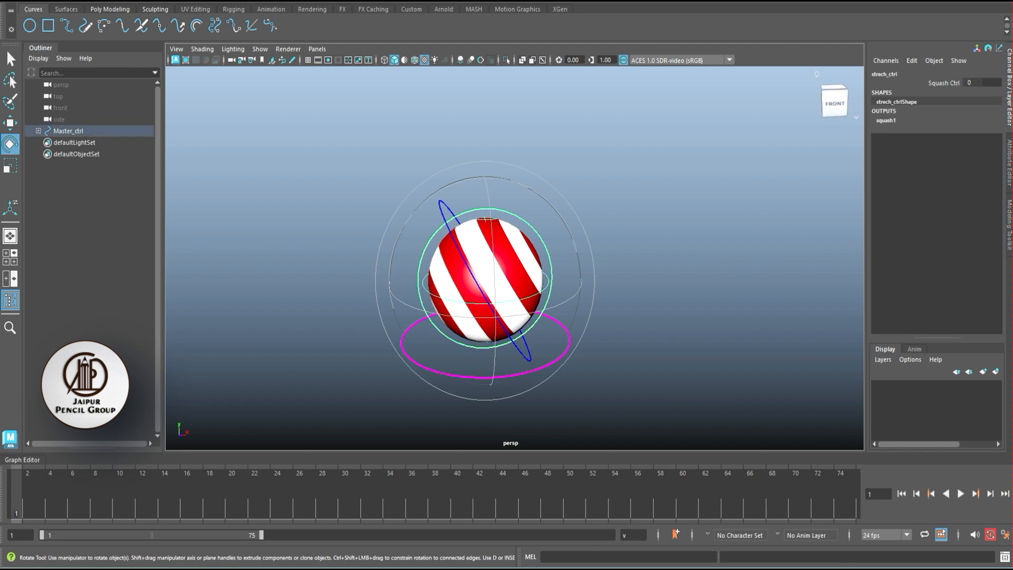
pyautogui.click(944, 83)
pyautogui.moveTo(633, 253)
pyautogui.mouseDown(button='middle')
pyautogui.moveTo(665, 253)
pyautogui.moveTo(580, 253)
pyautogui.moveTo(644, 254)
pyautogui.mouseUp(button='middle')
pyautogui.hotkey('ctrl', 'z')
pyautogui.hotkey('ctrl', 'z')
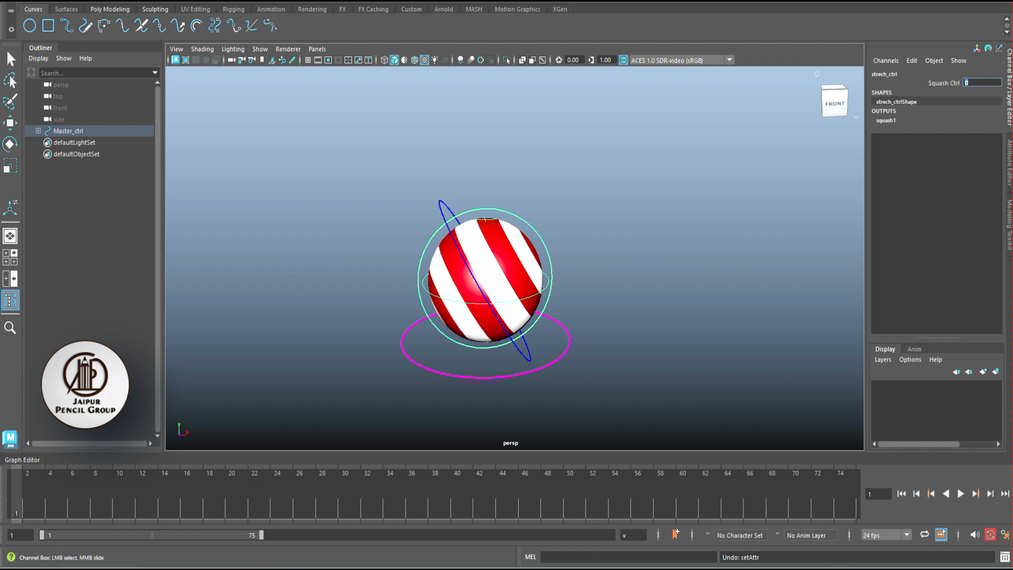
# - Reset Rotation_ctrl's Rotate Z to 0
pyautogui.click(547, 282)
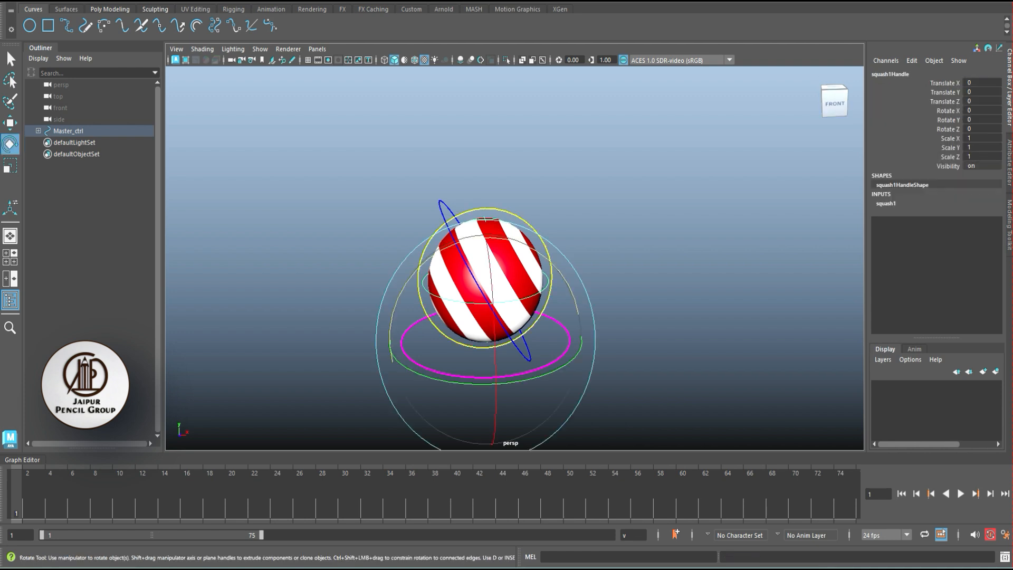
pyautogui.click(633, 253)
pyautogui.click(551, 263)
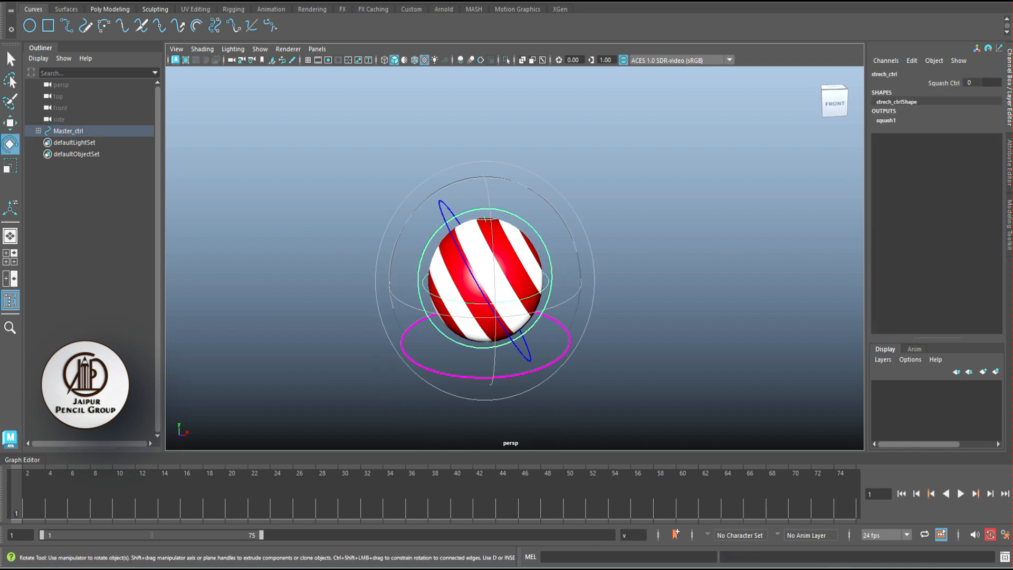
pyautogui.click(633, 254)
pyautogui.click(528, 354)
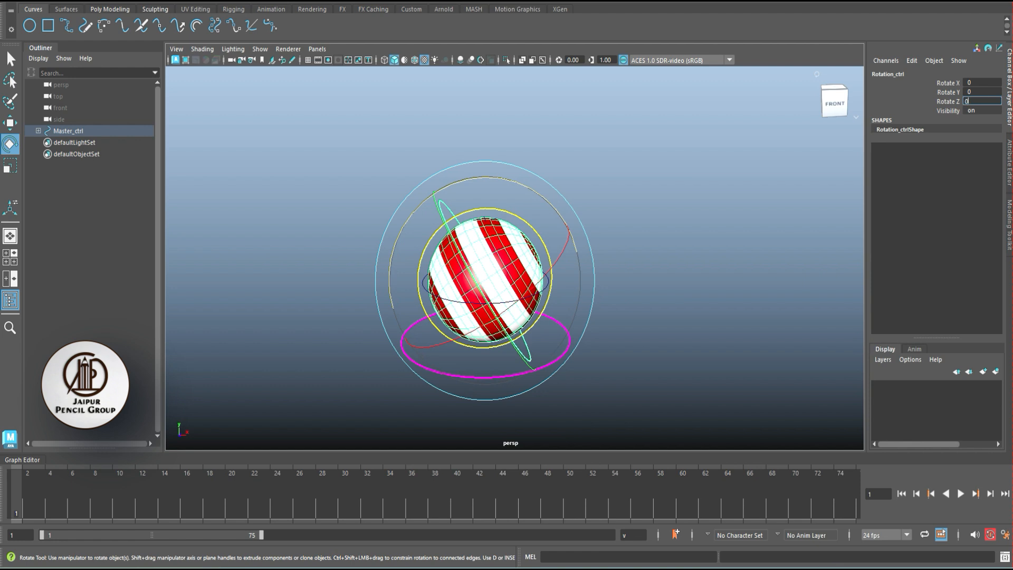
pyautogui.press('Return')
# - Save the scene as the Maya Binary file Ball_rig_v01 in the default project's scenes folder
pyautogui.click(633, 254)
pyautogui.press('q')
pyautogui.hotkey('ctrl', 's')
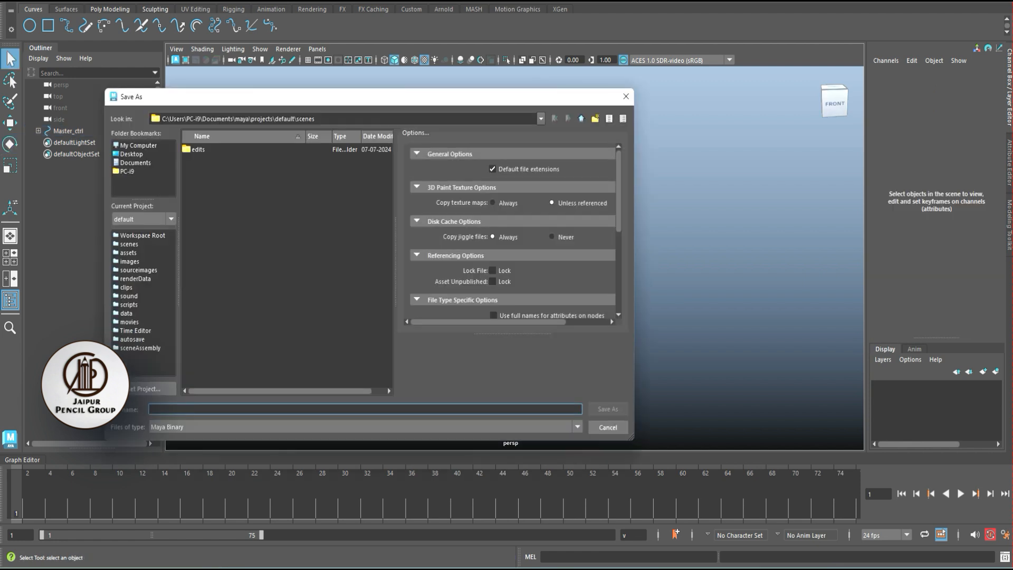
pyautogui.write('Ball_rig')
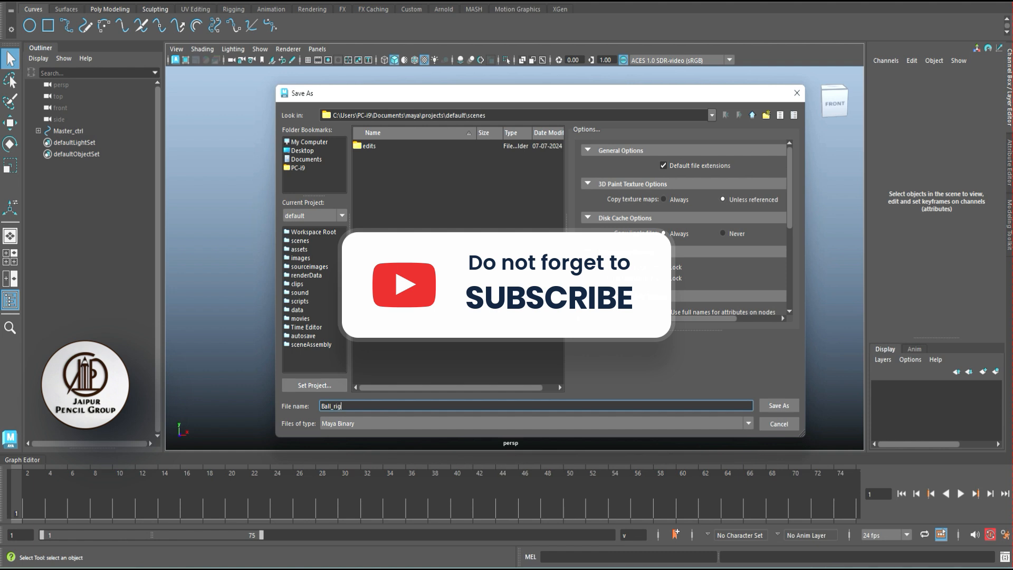
pyautogui.write('_v01')
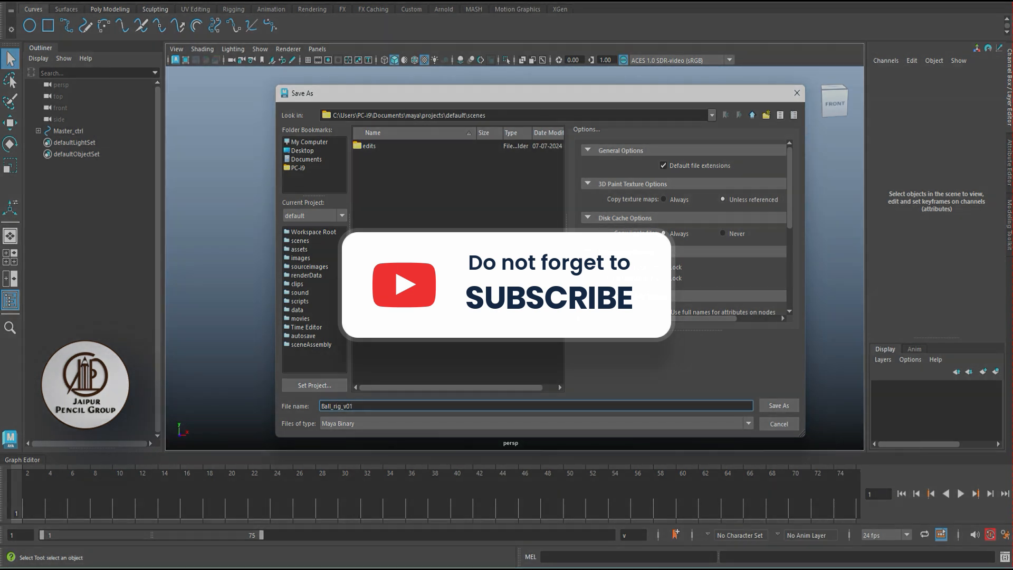